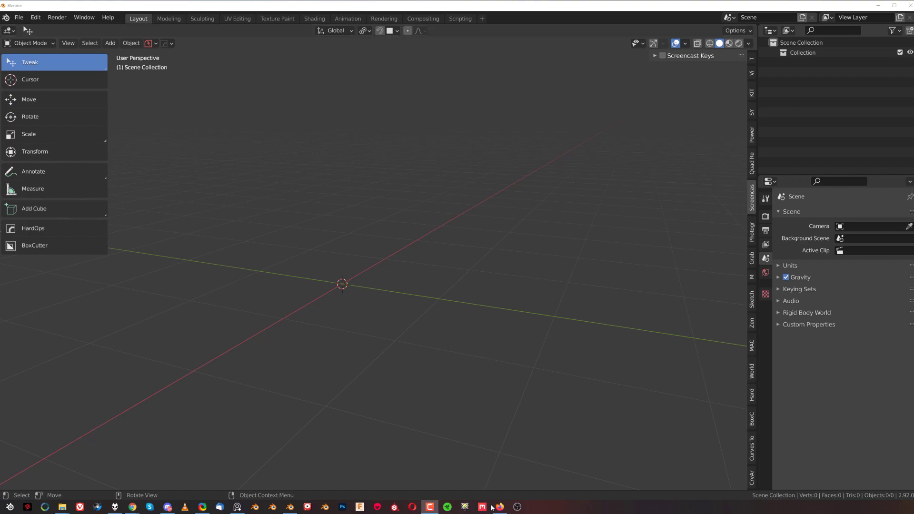
# Switch to the web browser and examine the Standard and DeusEx versions on the MACHIN3tools Gumroad page
pyautogui.click(132, 507)
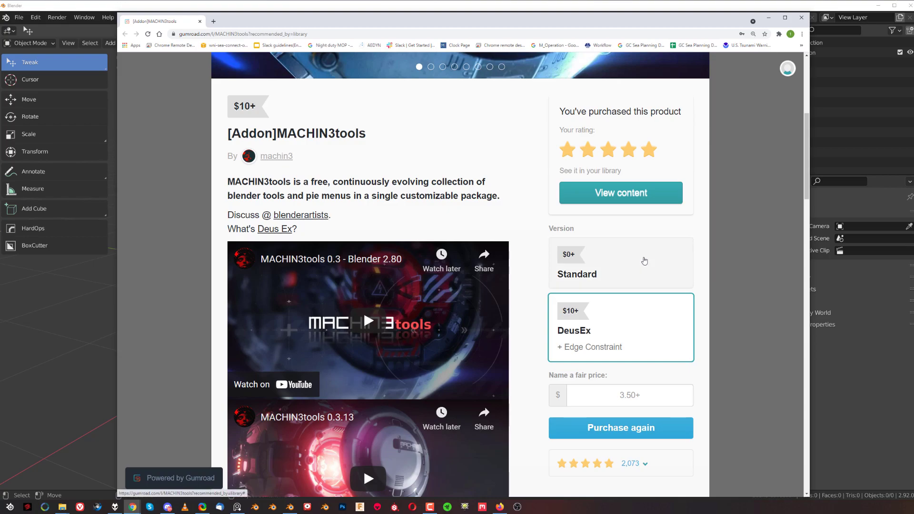
pyautogui.scroll(6, 520, 200)
pyautogui.scroll(-5, 520, 188)
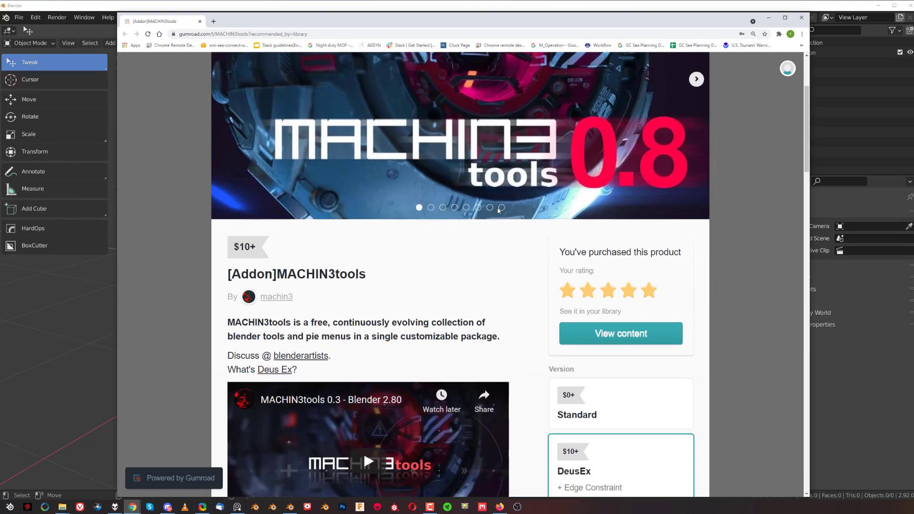
pyautogui.click(556, 277)
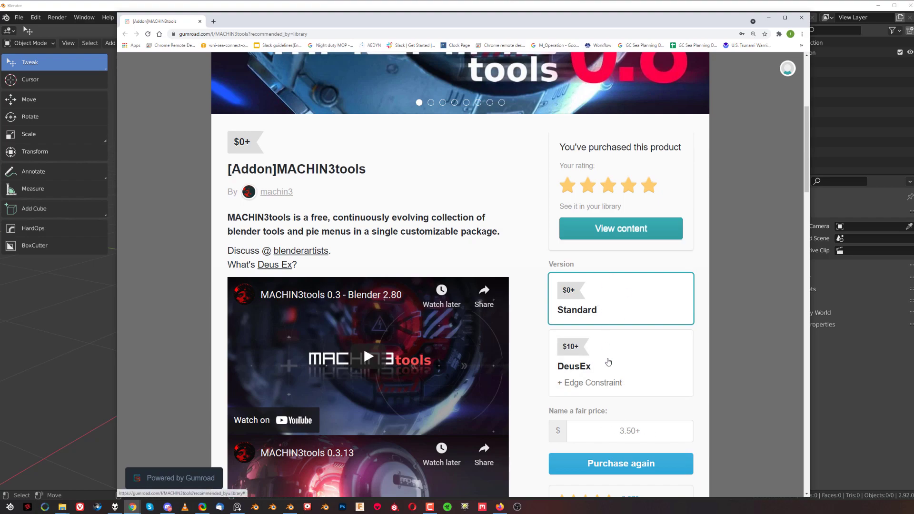
pyautogui.scroll(-2, 614, 361)
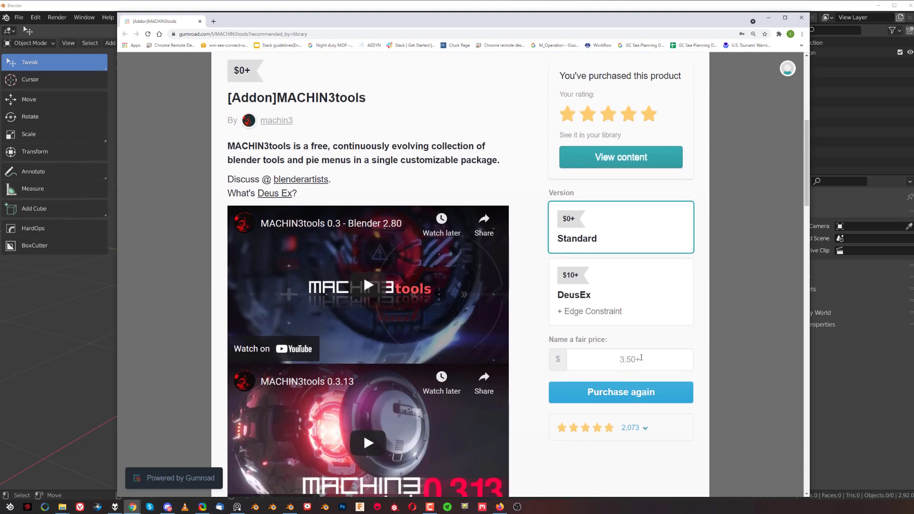
pyautogui.scroll(1, 641, 361)
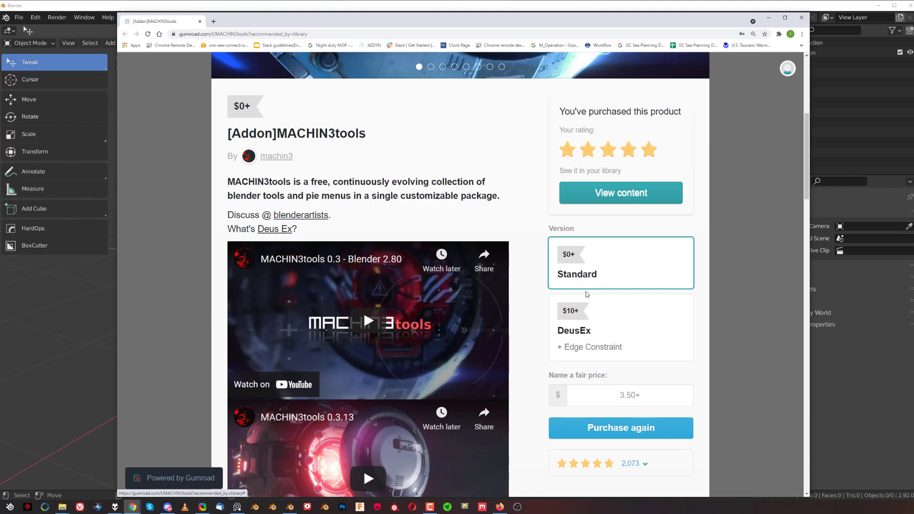
pyautogui.click(605, 335)
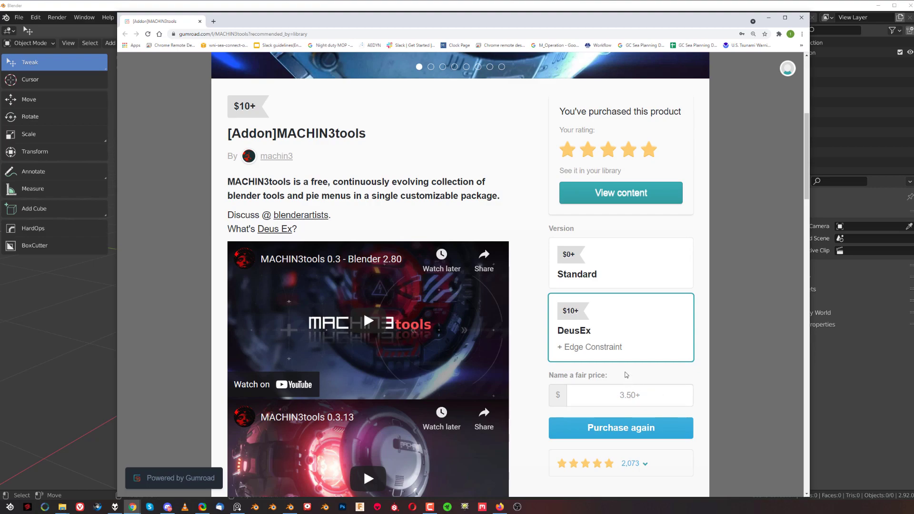
pyautogui.scroll(-2, 601, 265)
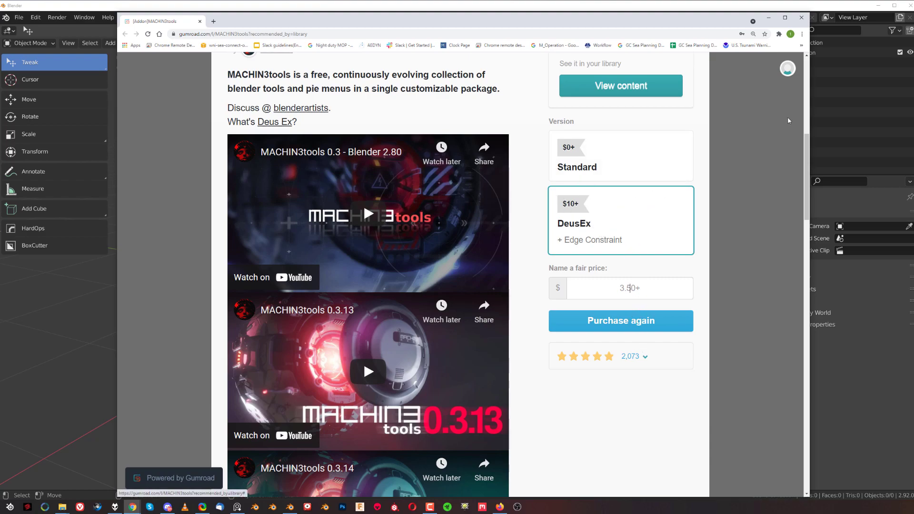
pyautogui.click(768, 18)
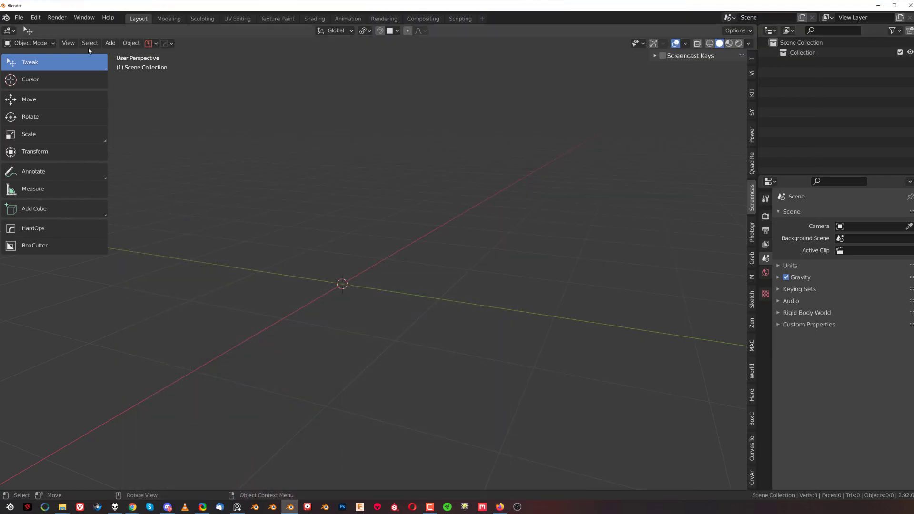
# Open the add-on preferences in Blender, enlarge the window and search the add-ons for "tool"
pyautogui.click(36, 17)
pyautogui.click(71, 158)
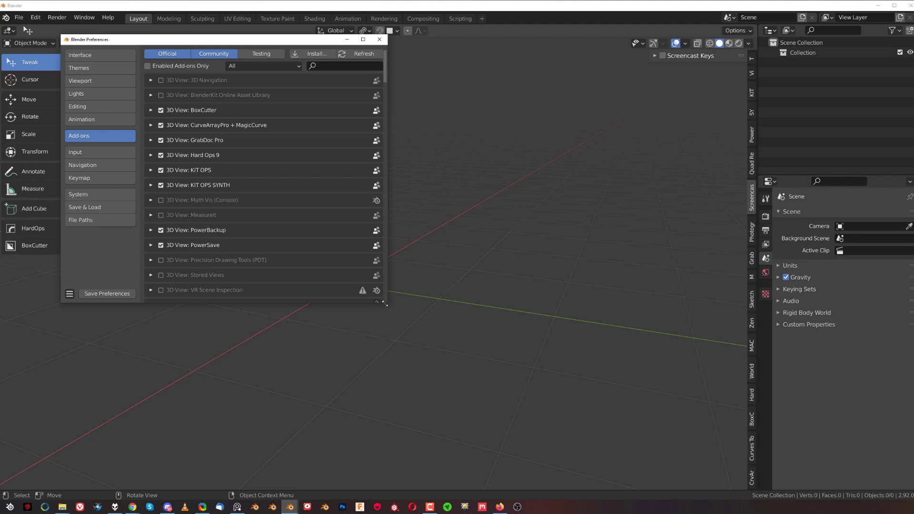
pyautogui.moveTo(385, 304); pyautogui.dragTo(812, 438)
pyautogui.write('tool')
pyautogui.click(151, 230)
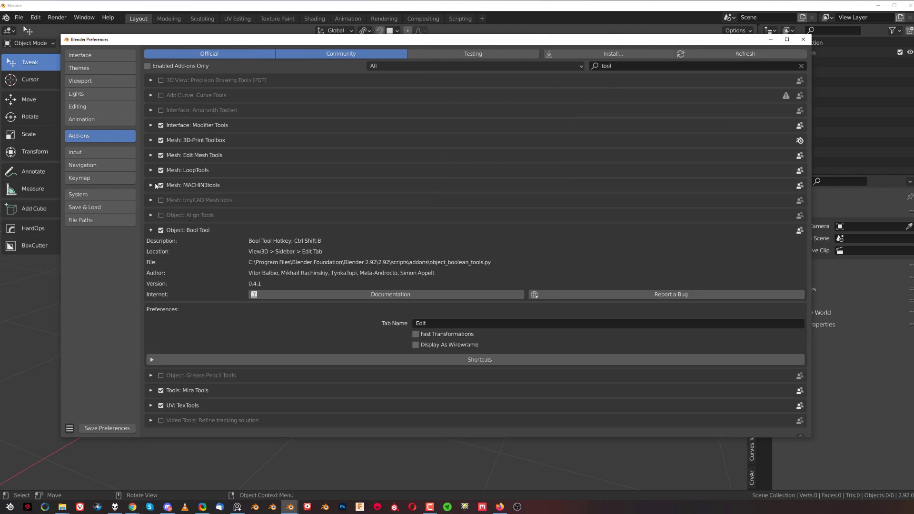
# Examine the MACHIN3tools keymaps and its General list of activated tools, including Edge Constraint, and close the preferences
pyautogui.click(150, 185)
pyautogui.scroll(-6, 379, 273)
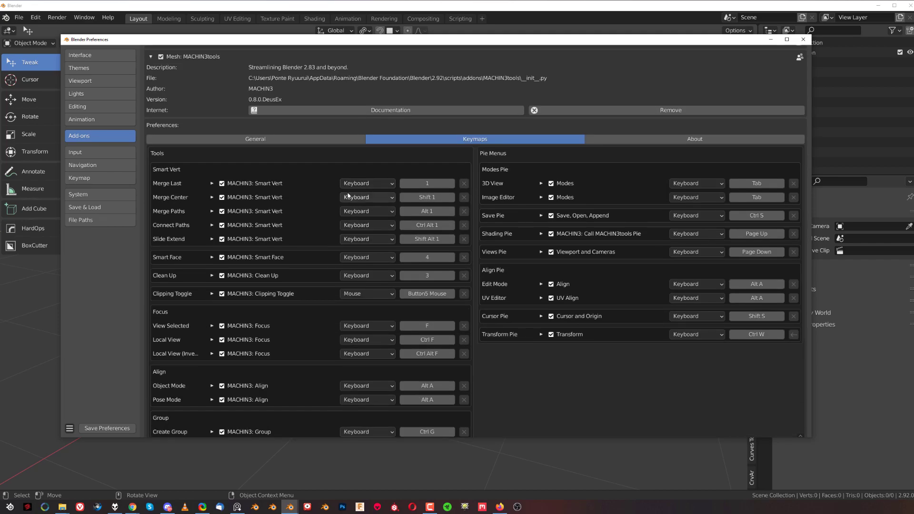
pyautogui.click(300, 139)
pyautogui.scroll(-4, 295, 161)
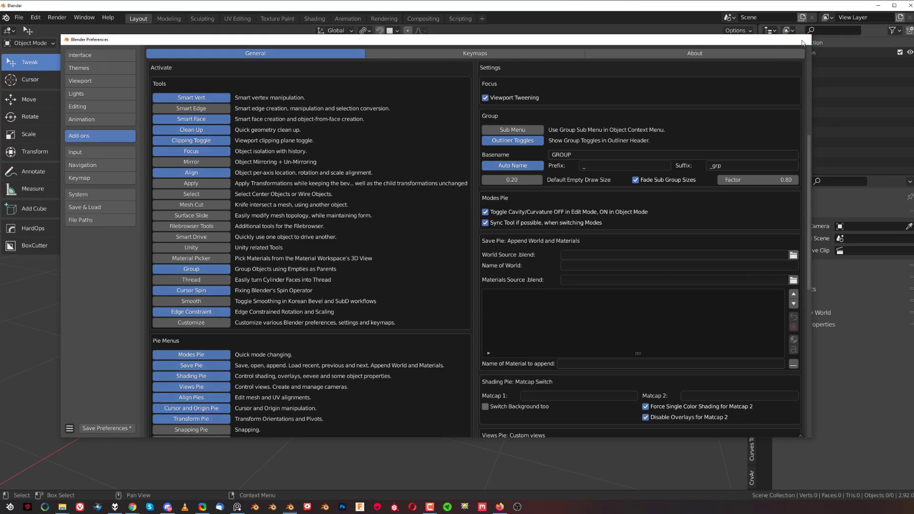
pyautogui.click(804, 39)
# Enable Screencast Keys and hide the viewport sidebar
pyautogui.moveTo(482, 208); pyautogui.dragTo(722, 135, button='middle')
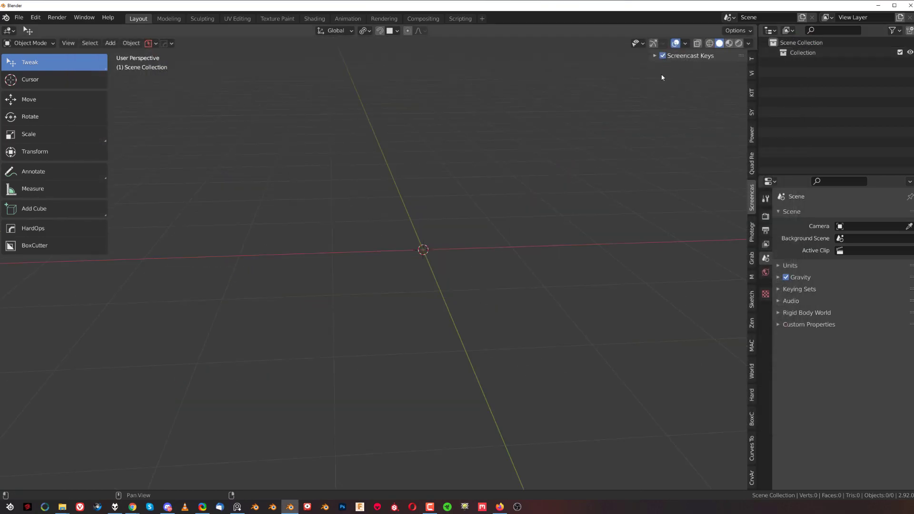
pyautogui.press('n')
pyautogui.moveTo(466, 266); pyautogui.dragTo(431, 276, button='middle')
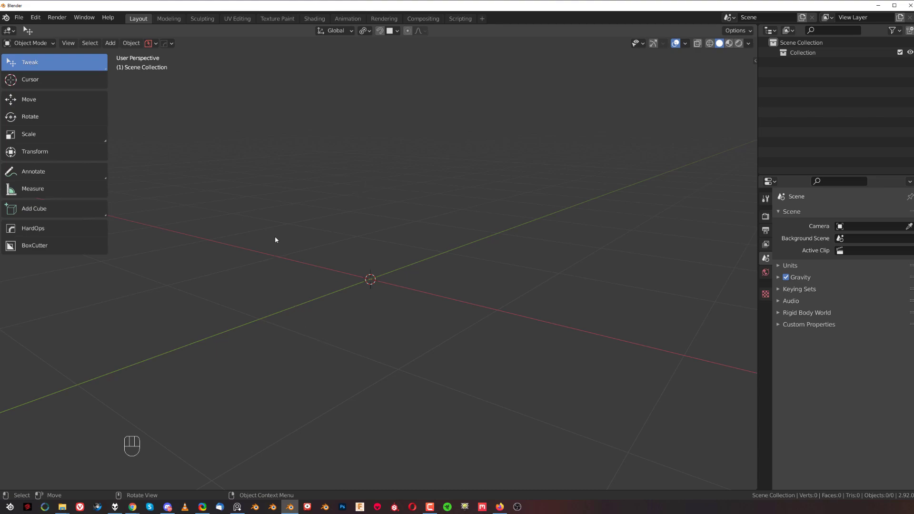
# Add a mesh cylinder at the world origin
pyautogui.moveTo(464, 260)
pyautogui.mouseDown(button='middle')
pyautogui.moveTo(357, 259)
pyautogui.moveTo(466, 266)
pyautogui.moveTo(433, 273)
pyautogui.moveTo(412, 308)
pyautogui.moveTo(451, 255)
pyautogui.mouseUp(button='middle')
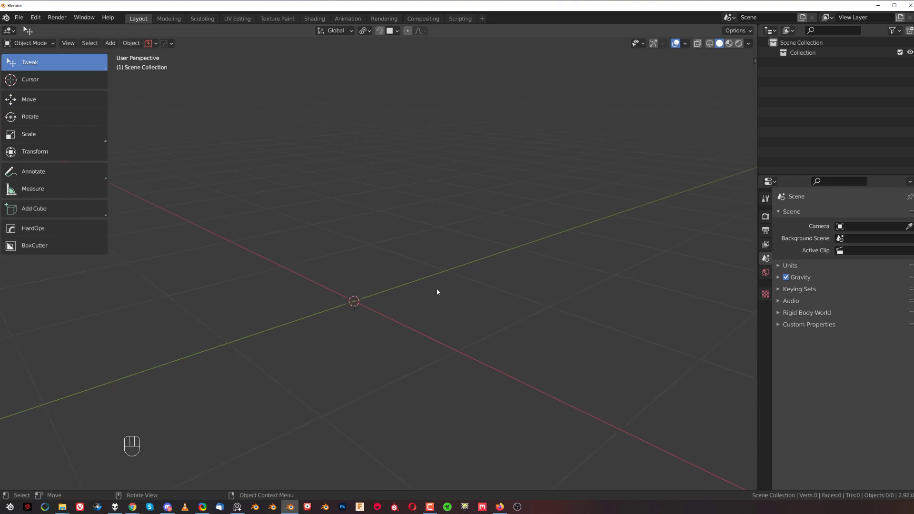
pyautogui.hotkey('shift', 'a')
pyautogui.moveTo(410, 279)
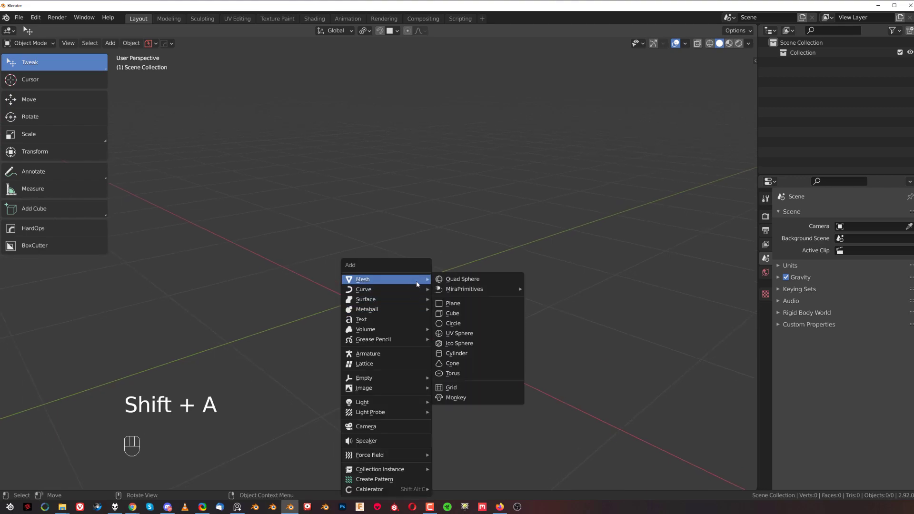
pyautogui.click(472, 353)
pyautogui.scroll(-4, 430, 321)
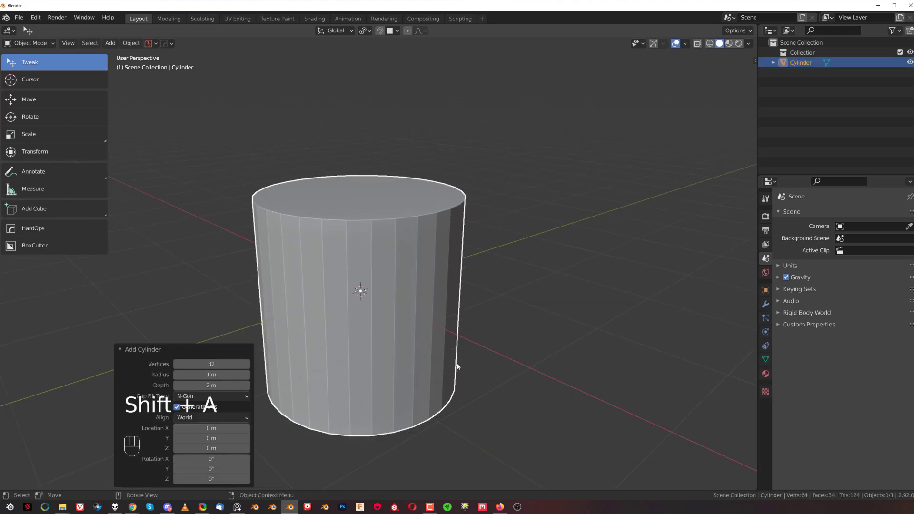
# Extend the cylinder's top and bottom caps outward with Panel Face and scale them to about 0.56
pyautogui.press('Tab')
pyautogui.click(532, 298)
pyautogui.click(380, 233)
pyautogui.moveTo(410, 383); pyautogui.dragTo(412, 337, button='middle')
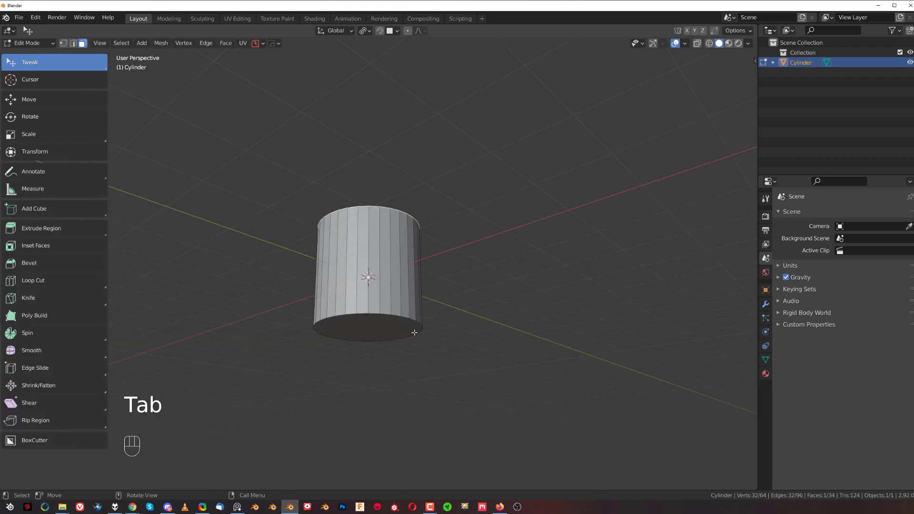
pyautogui.keyDown('shift'); pyautogui.click(409, 333); pyautogui.keyUp('shift')
pyautogui.press('q')
pyautogui.keyDown('alt'); pyautogui.click(443, 374); pyautogui.keyUp('alt')
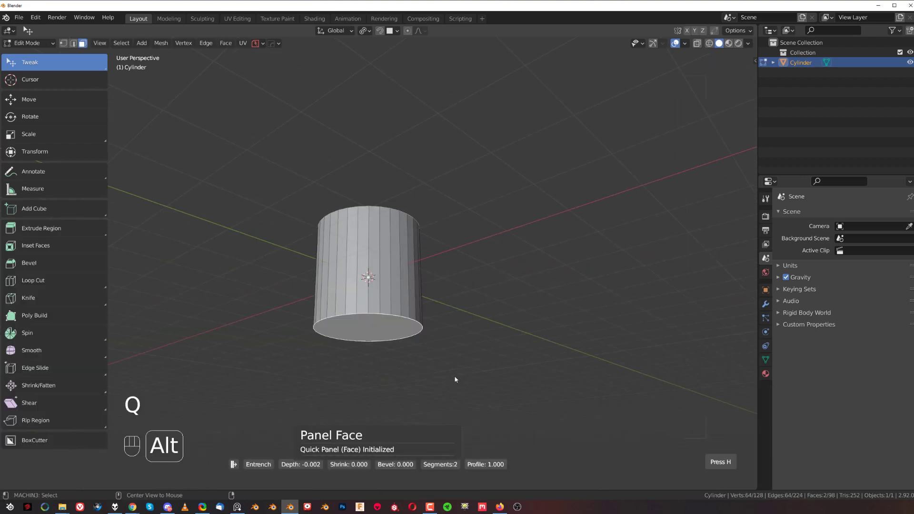
pyautogui.press('s')
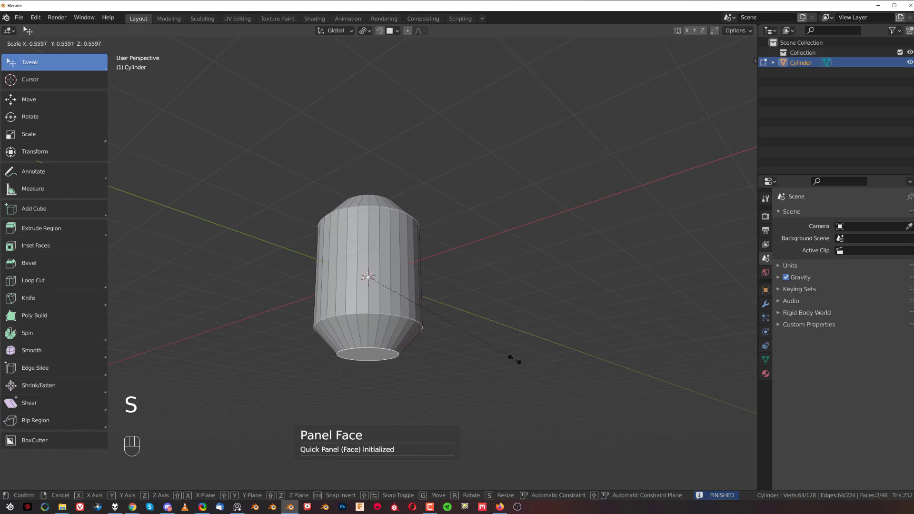
pyautogui.click(514, 359)
# Add a 30° HardOps bevel and a Weighted Normal modifier with Keep Sharp to the cylinder
pyautogui.press('Tab')
pyautogui.press('q')
pyautogui.click(481, 241)
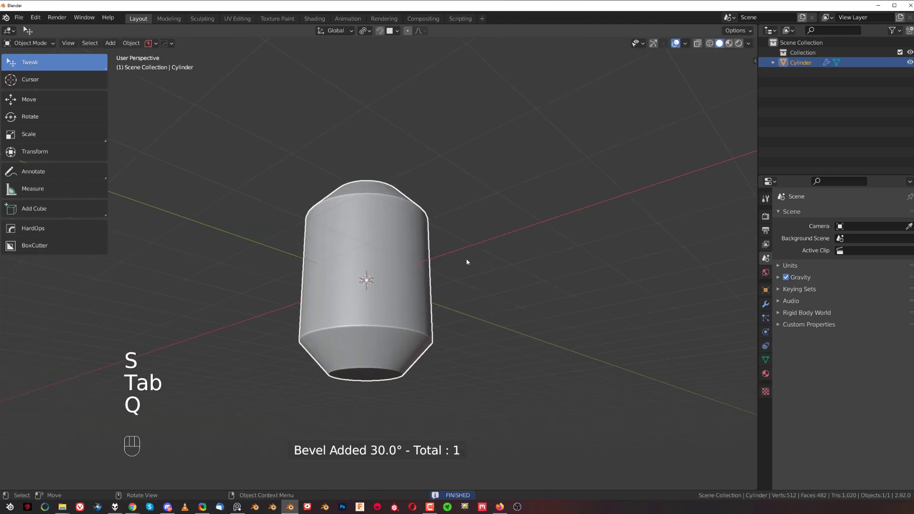
pyautogui.press('q')
# Add one centred loop cut each to the lower taper, the upper taper and the main body of the cylinder
pyautogui.press('Tab')
pyautogui.hotkey('ctrl', 'r')
pyautogui.click(394, 388)
pyautogui.rightClick(395, 385)
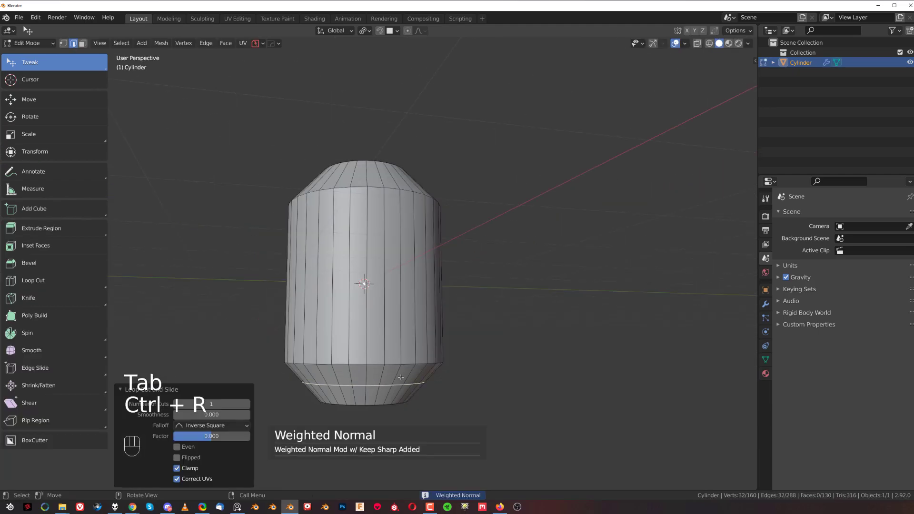
pyautogui.hotkey('ctrl', 'r')
pyautogui.click(387, 179)
pyautogui.rightClick(387, 180)
pyautogui.hotkey('ctrl', 'r')
pyautogui.click(402, 267)
pyautogui.rightClick(402, 266)
# Show the cylinder in the right orthographic view
pyautogui.press('`')
pyautogui.press('KP_5')
pyautogui.keyDown('shift'); pyautogui.moveTo(469, 317); pyautogui.dragTo(507, 286, button='middle'); pyautogui.keyUp('shift')
pyautogui.scroll(1, 552, 299)
pyautogui.scroll(-1, 551, 300)
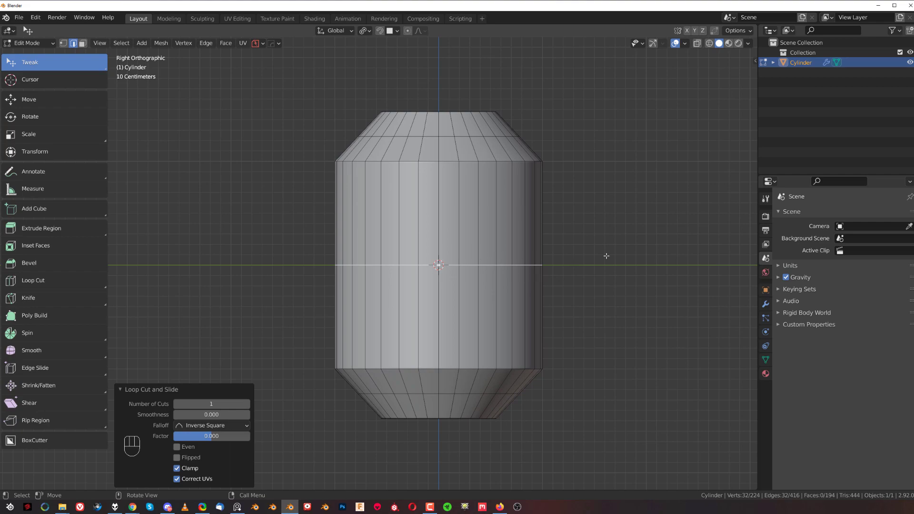
# Try rotating and edge-sliding the body's middle edge loop with the standard transforms
pyautogui.press('r')
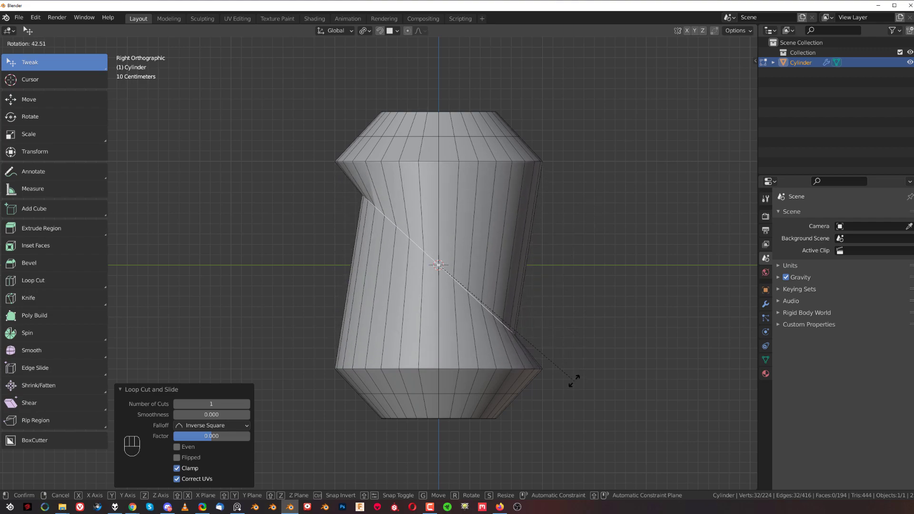
pyautogui.press('Escape')
pyautogui.press('g')
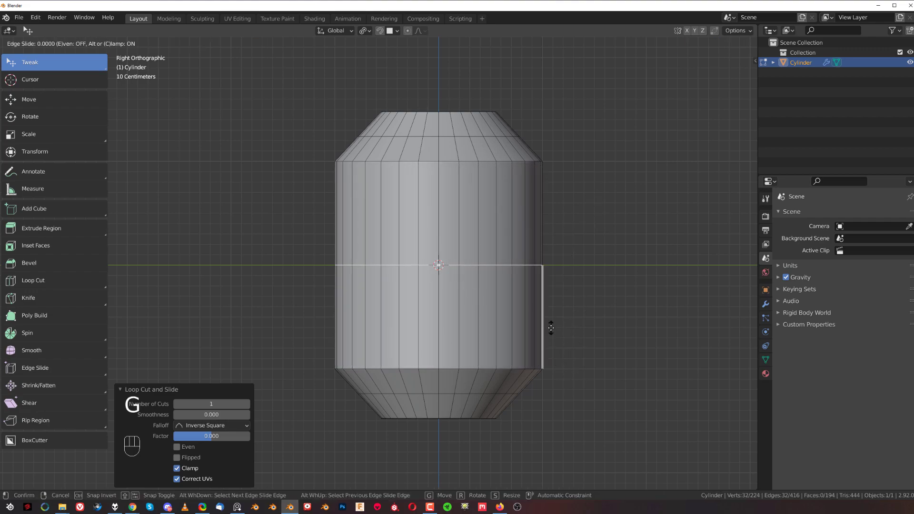
pyautogui.rightClick(550, 310)
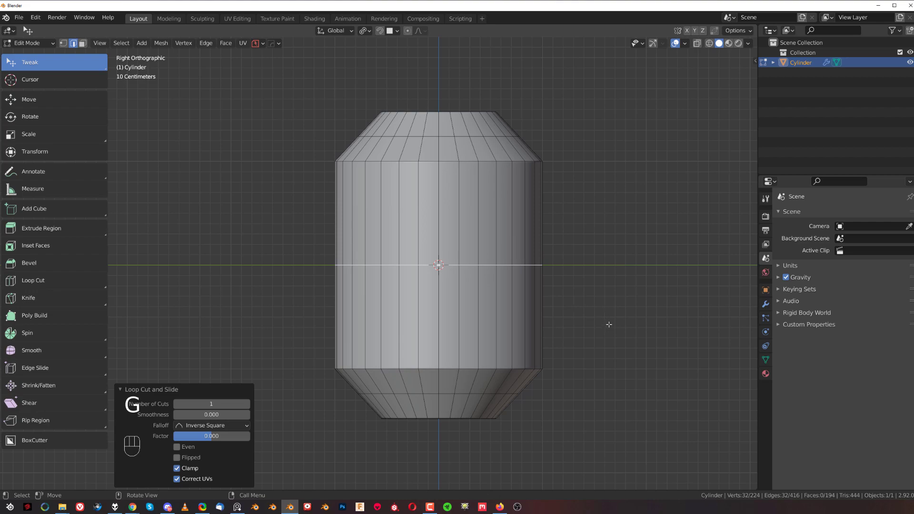
pyautogui.press('r')
pyautogui.rightClick(631, 277)
# Try Edge Constrained Rotation on the body's middle edge loop
pyautogui.keyDown('shift'); pyautogui.moveTo(528, 305); pyautogui.dragTo(564, 289, button='middle'); pyautogui.keyUp('shift')
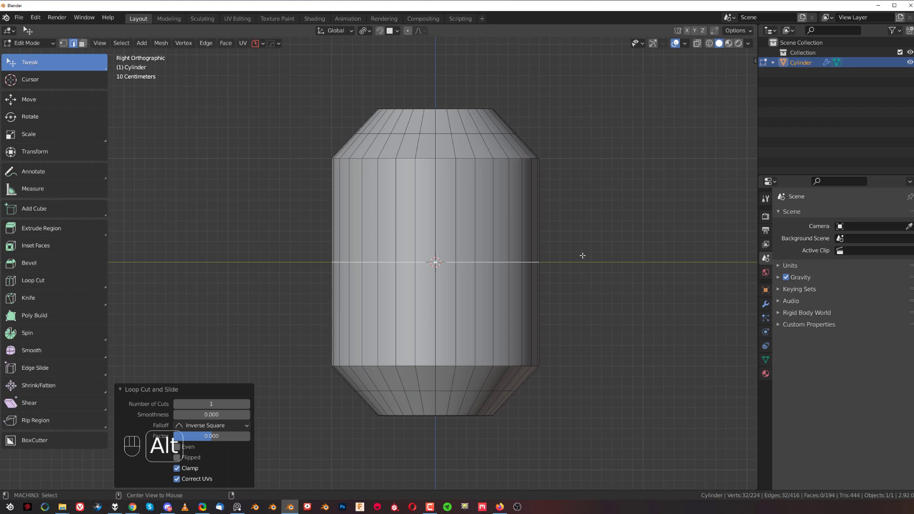
pyautogui.hotkey('alt', 'r')
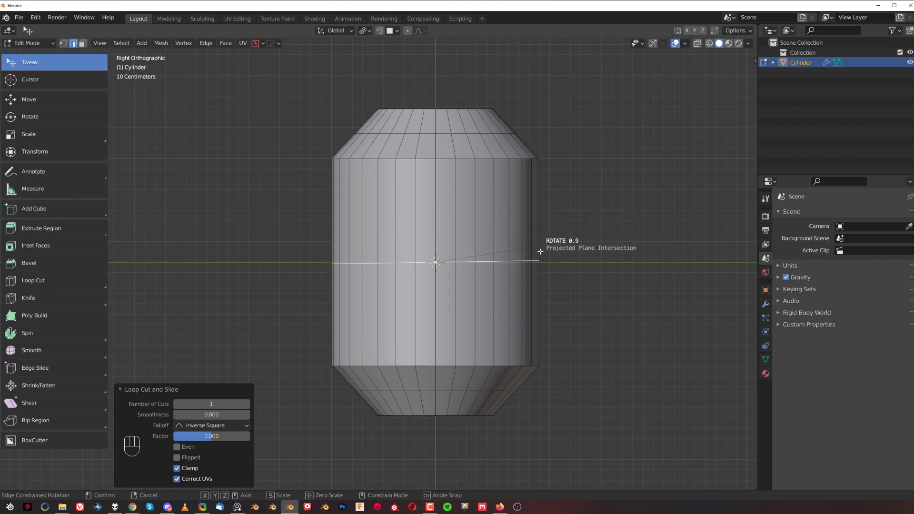
pyautogui.rightClick(573, 309)
# Replace the middle loop with two edge loops around the body and try Edge Constrained Rotation on them with individual origins
pyautogui.hotkey('shift', '`')
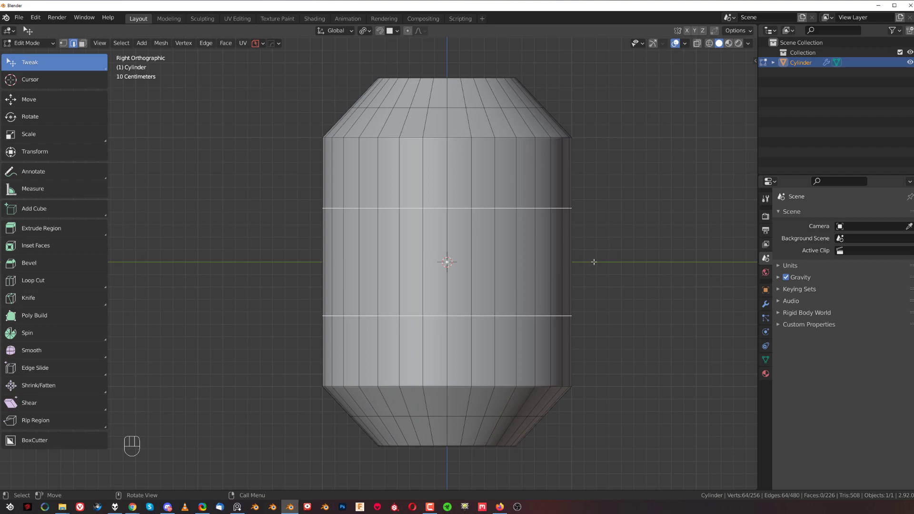
pyautogui.hotkey('alt', 'r')
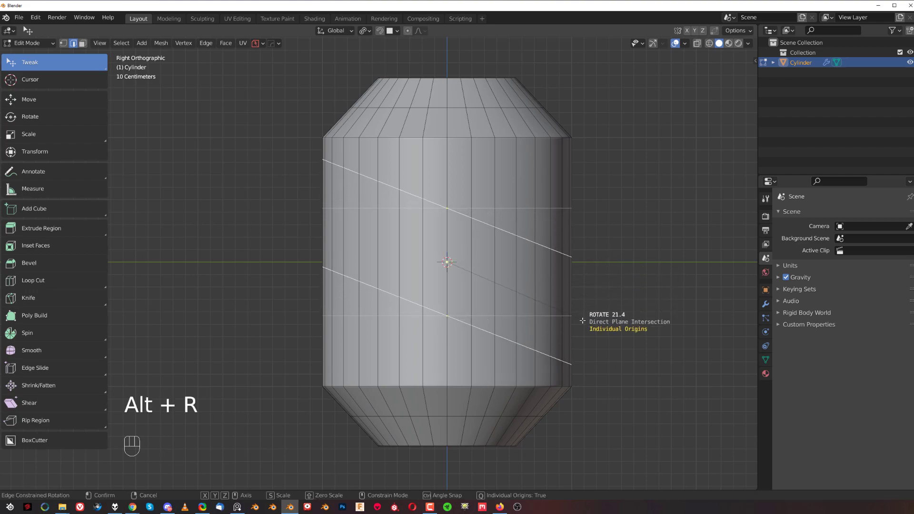
pyautogui.rightClick(604, 266)
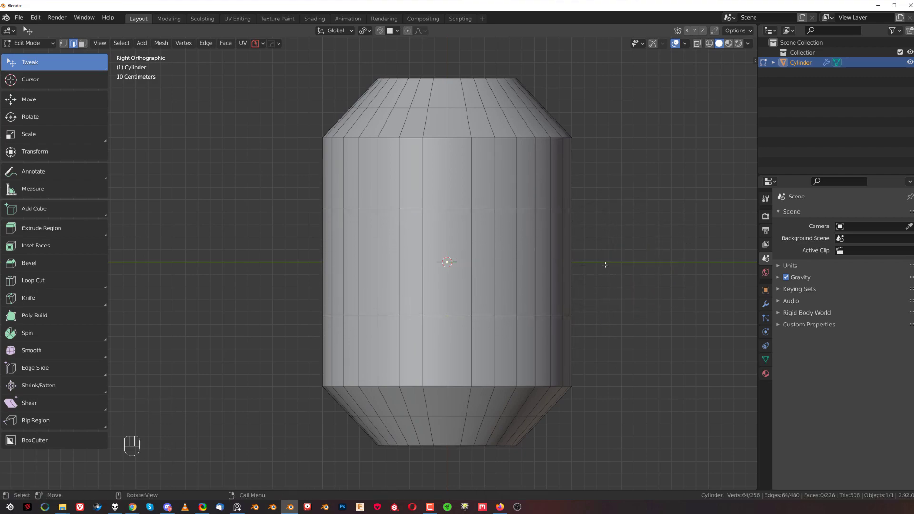
# Slide three central edges of the body's upper loop upward with an edge slide factor of about -0.43
pyautogui.press('Tab')
pyautogui.click(458, 209)
pyautogui.keyDown('shift'); pyautogui.click(435, 209); pyautogui.keyUp('shift')
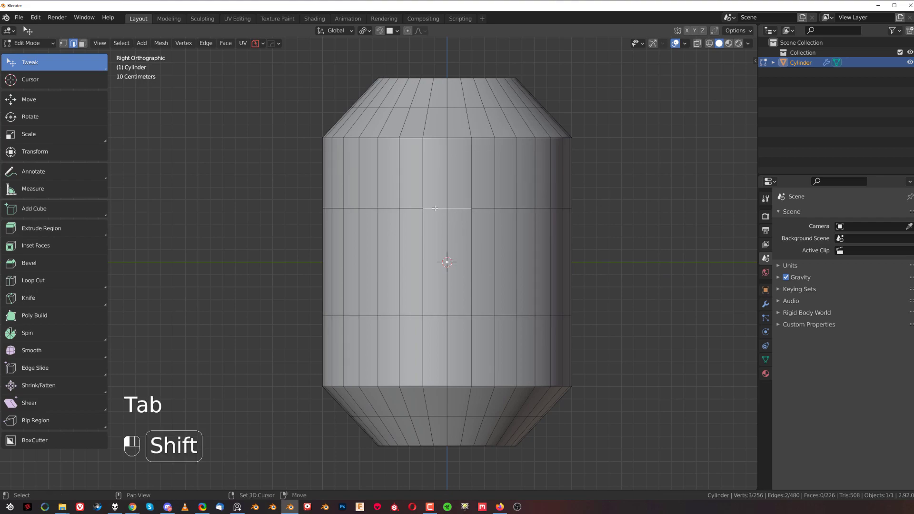
pyautogui.hotkey('ctrl', 'z')
pyautogui.keyDown('shift'); pyautogui.click(484, 210); pyautogui.keyUp('shift')
pyautogui.press('g')
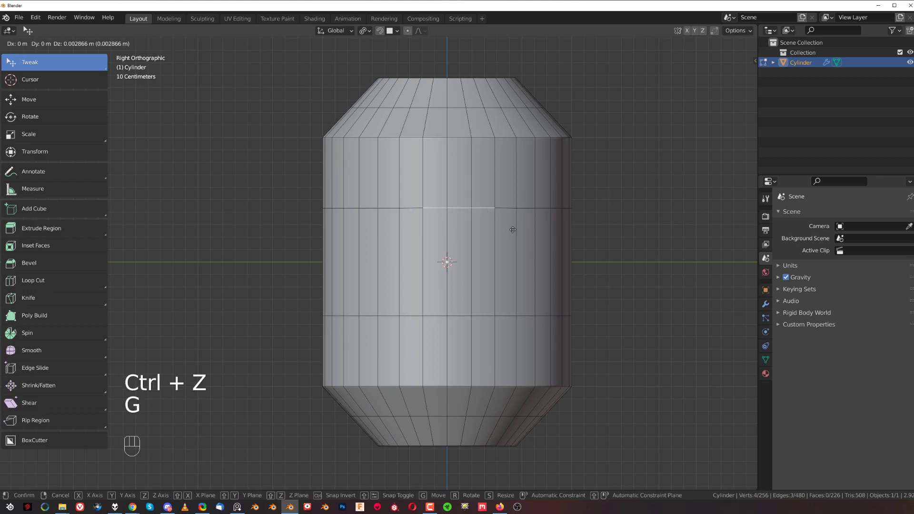
pyautogui.press('g')
pyautogui.click(524, 190)
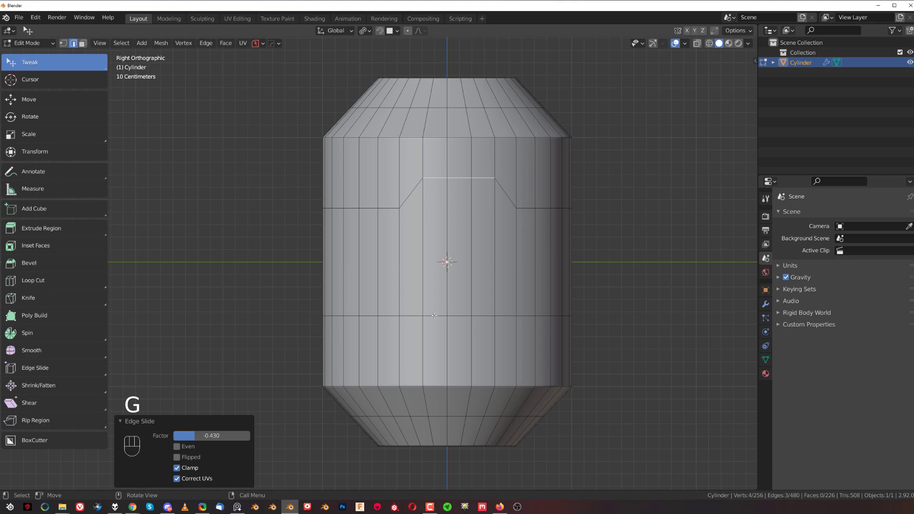
# Edge slide the three central edges of the body's lower loop downward
pyautogui.click(434, 316)
pyautogui.keyDown('shift'); pyautogui.click(469, 319); pyautogui.keyUp('shift')
pyautogui.hotkey('ctrl', 'z')
pyautogui.keyDown('ctrl'); pyautogui.click(484, 319); pyautogui.keyUp('ctrl')
pyautogui.press('g')
pyautogui.press('g')
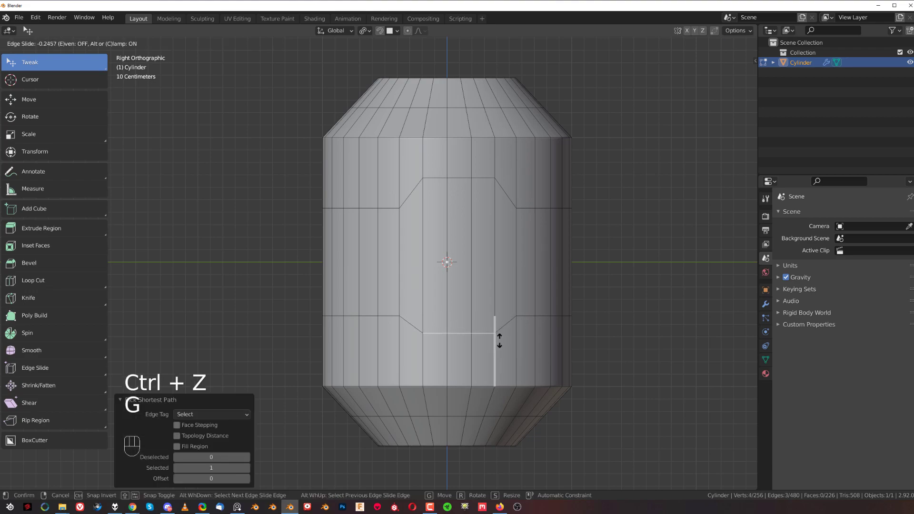
pyautogui.click(499, 341)
# Select both body loops and rotate them about 20.7 degrees with Edge Constrained Rotation, using individual origins and Proximity mode
pyautogui.keyDown('alt'); pyautogui.click(471, 179); pyautogui.keyUp('alt')
pyautogui.keyDown('alt'); pyautogui.keyDown('shift'); pyautogui.click(472, 338); pyautogui.keyUp('shift'); pyautogui.keyUp('alt')
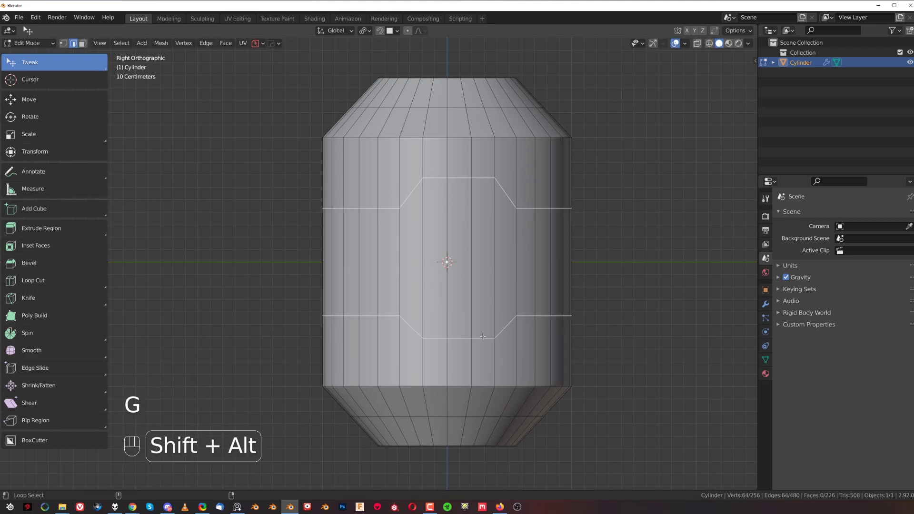
pyautogui.hotkey('alt', 'r')
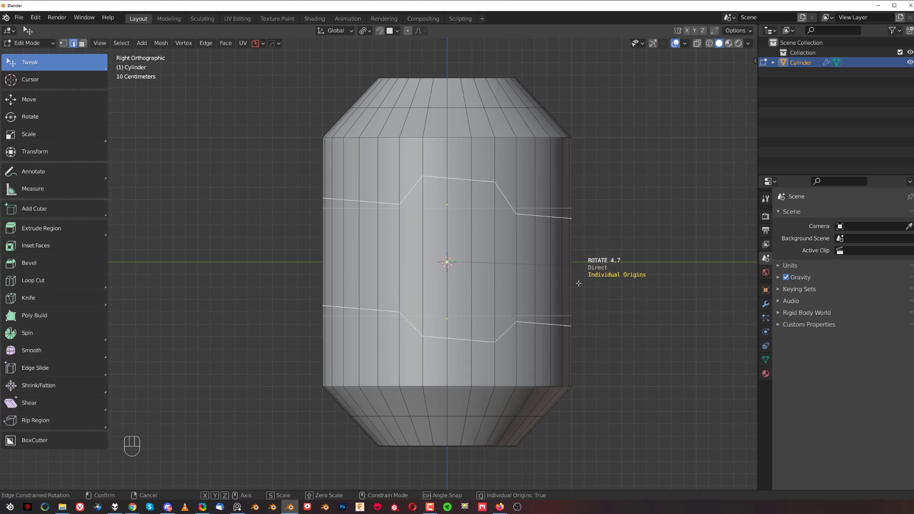
pyautogui.scroll(2, 576, 292)
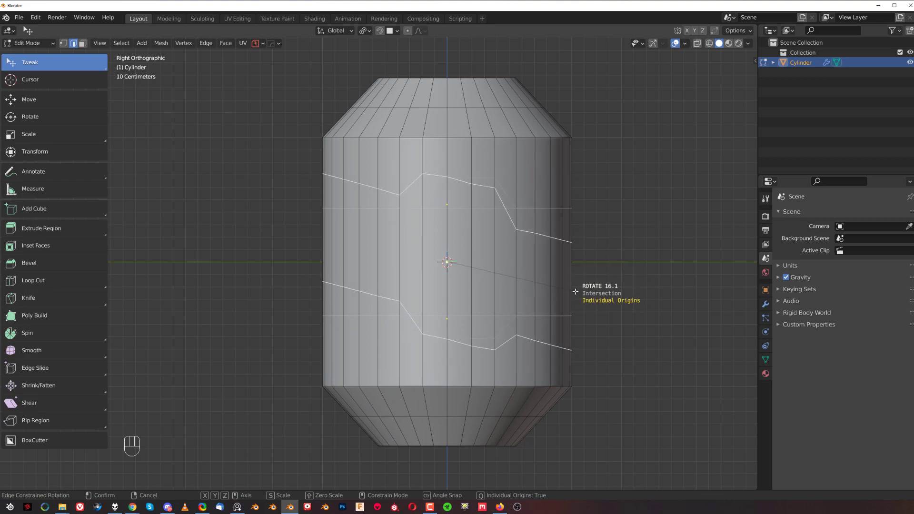
pyautogui.scroll(-1, 575, 292)
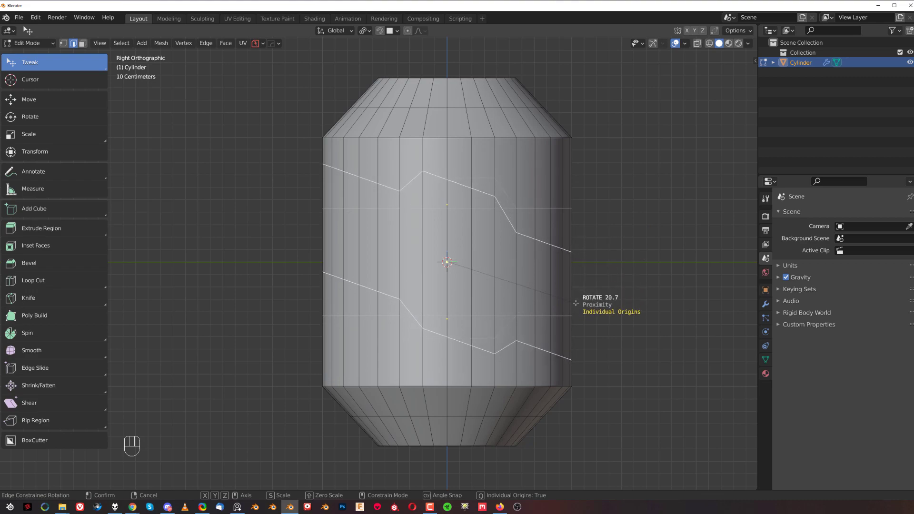
pyautogui.click(576, 302)
pyautogui.scroll(1, 595, 288)
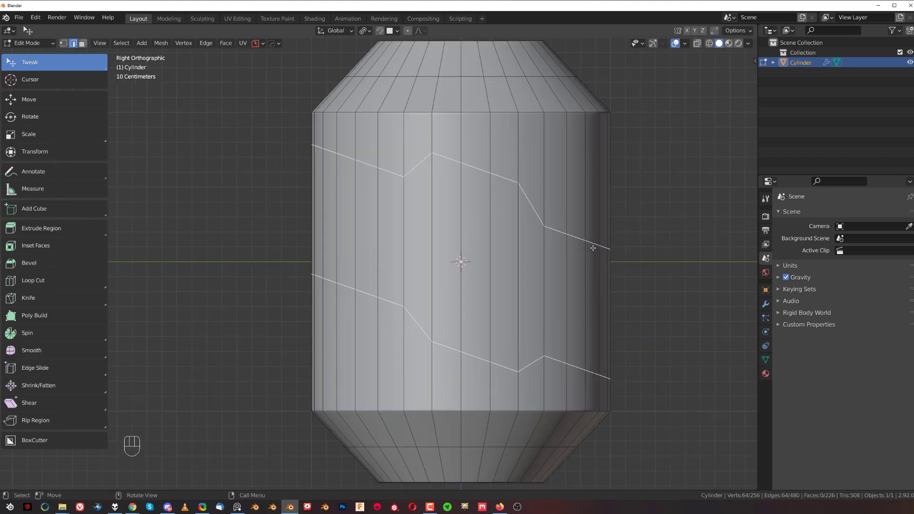
# Select the face band between the two rotated loops, inset it about 0.045 m and apply Panel Face
pyautogui.press('Tab')
pyautogui.keyDown('alt'); pyautogui.click(542, 289); pyautogui.keyUp('alt')
pyautogui.keyDown('shift'); pyautogui.moveTo(648, 300); pyautogui.dragTo(588, 287, button='middle'); pyautogui.keyUp('shift')
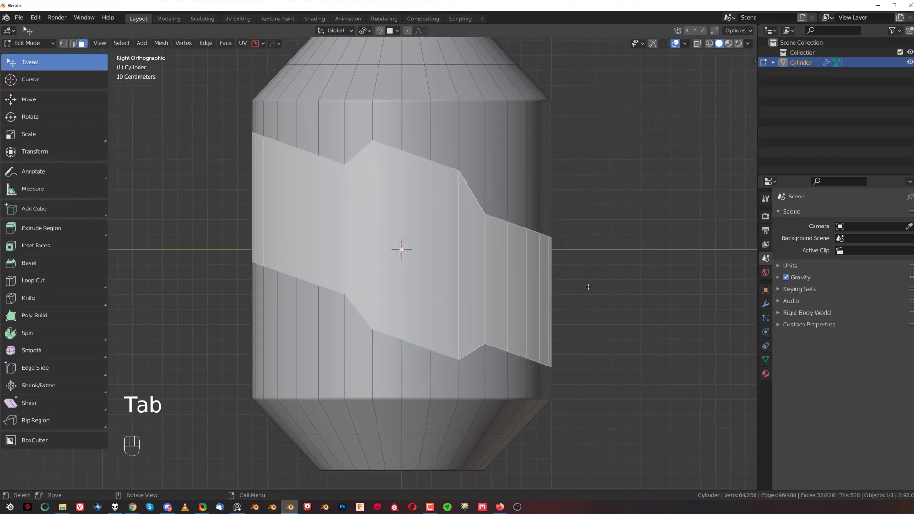
pyautogui.press('i')
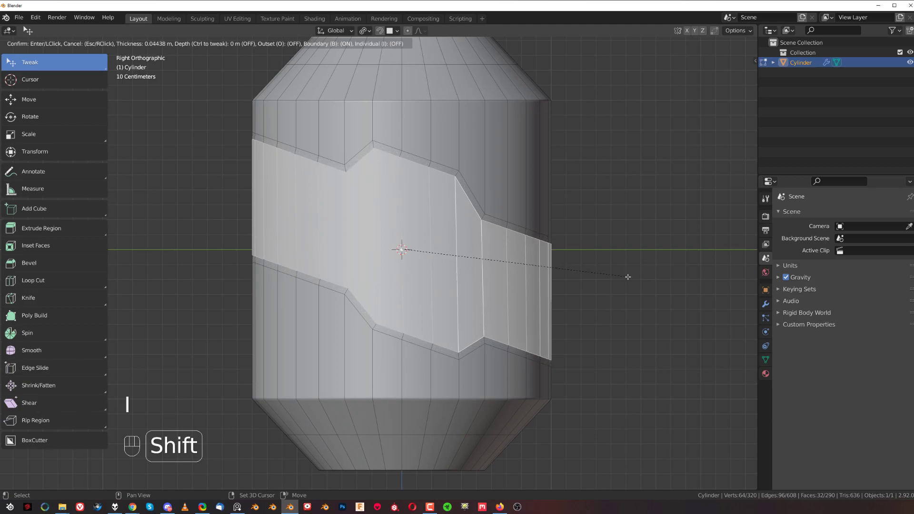
pyautogui.click(628, 274)
pyautogui.press('q')
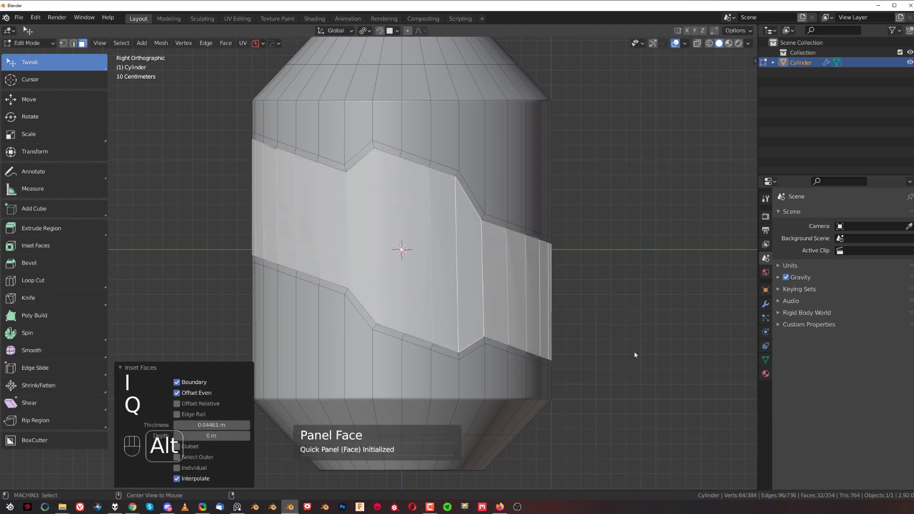
# Scale the panel band uniformly to about 0.964 and along Z to about 0.952, and inspect it in Object Mode
pyautogui.press('s')
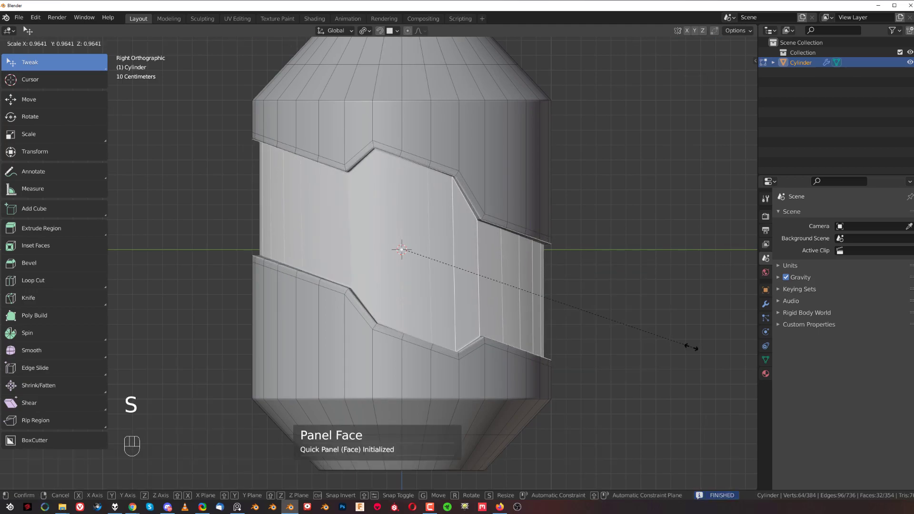
pyautogui.click(692, 348)
pyautogui.press('Tab')
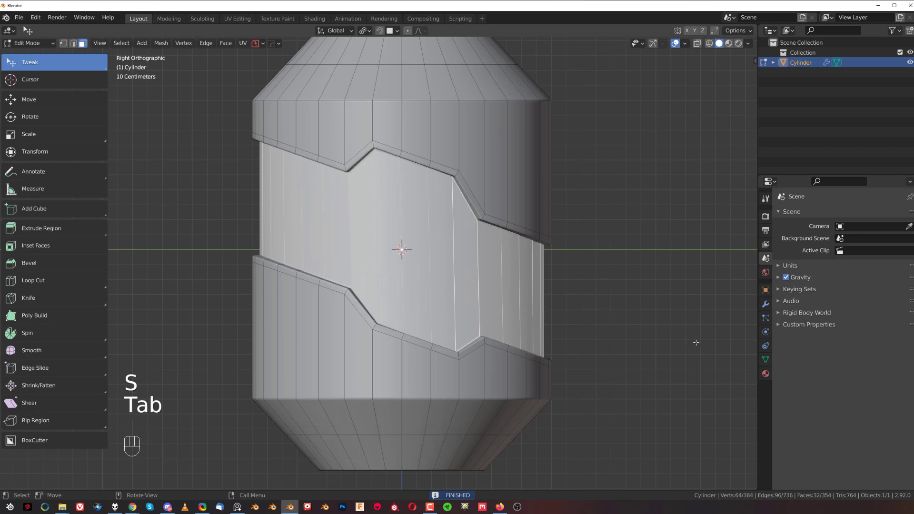
pyautogui.press('s')
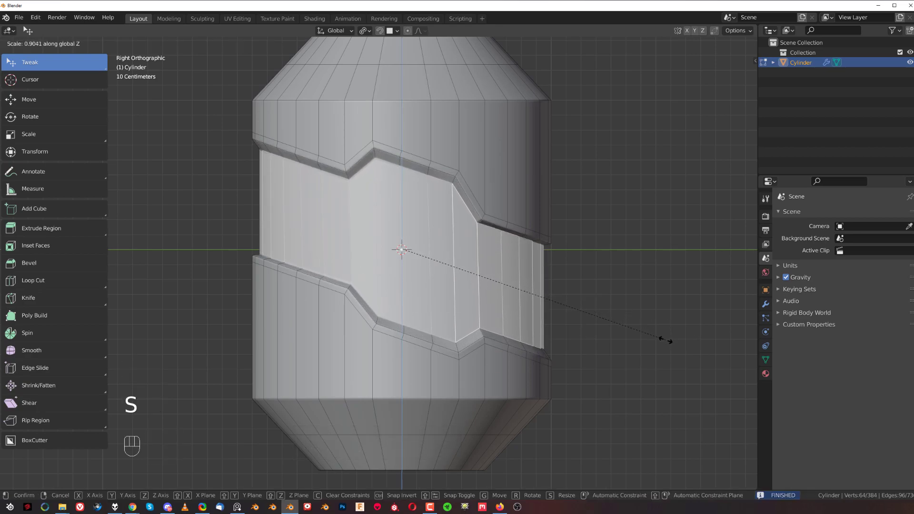
pyautogui.click(674, 346)
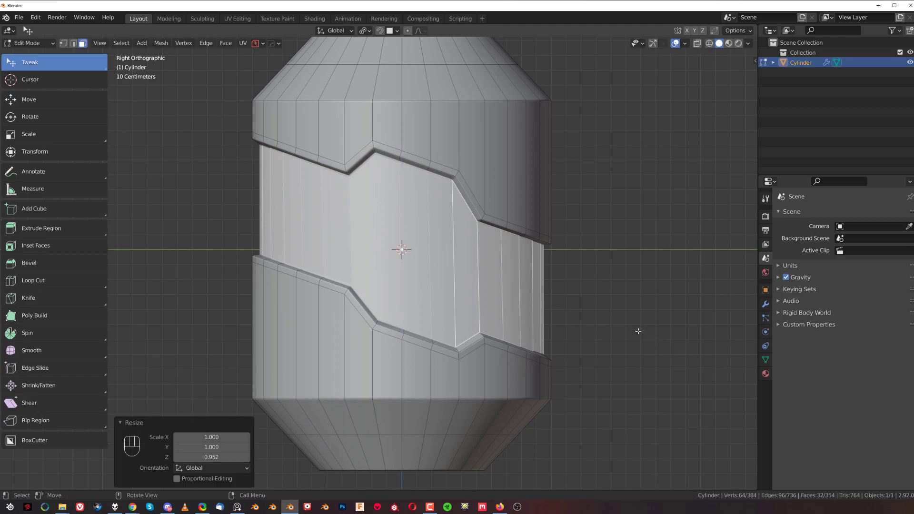
pyautogui.press('Tab')
pyautogui.scroll(-2, 573, 292)
pyautogui.press('q')
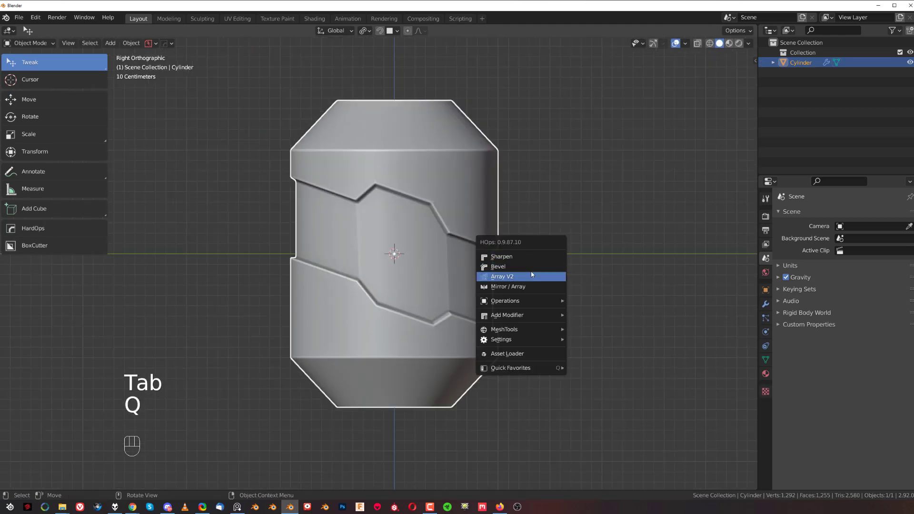
pyautogui.scroll(-1, 405, 274)
pyautogui.moveTo(405, 276); pyautogui.dragTo(435, 285, button='middle')
# Undo the panel scaling, inset and constrained rotation of the loops, and return to the right orthographic view
pyautogui.hotkey('ctrl', 'z')
pyautogui.hotkey('ctrl', 'z')
pyautogui.hotkey('ctrl', 'z')
pyautogui.hotkey('ctrl', 'z')
pyautogui.hotkey('ctrl', 'z')
pyautogui.hotkey('ctrl', 'z')
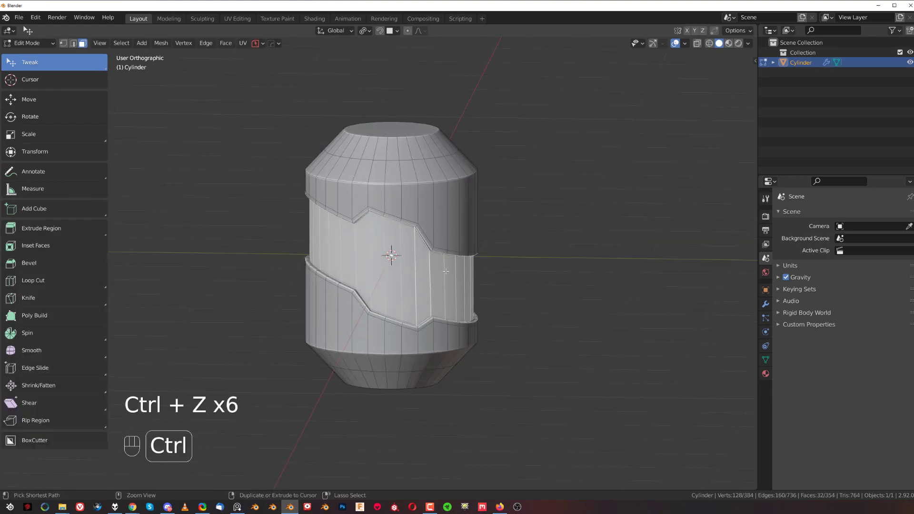
pyautogui.hotkey('ctrl', 'z')
pyautogui.hotkey('ctrl', 'z')
pyautogui.hotkey('ctrl', 'z')
pyautogui.hotkey('ctrl', 'z')
pyautogui.hotkey('ctrl', 'z')
pyautogui.hotkey('ctrl', 'z')
pyautogui.hotkey('ctrl', 'z')
pyautogui.hotkey('ctrl', 'z')
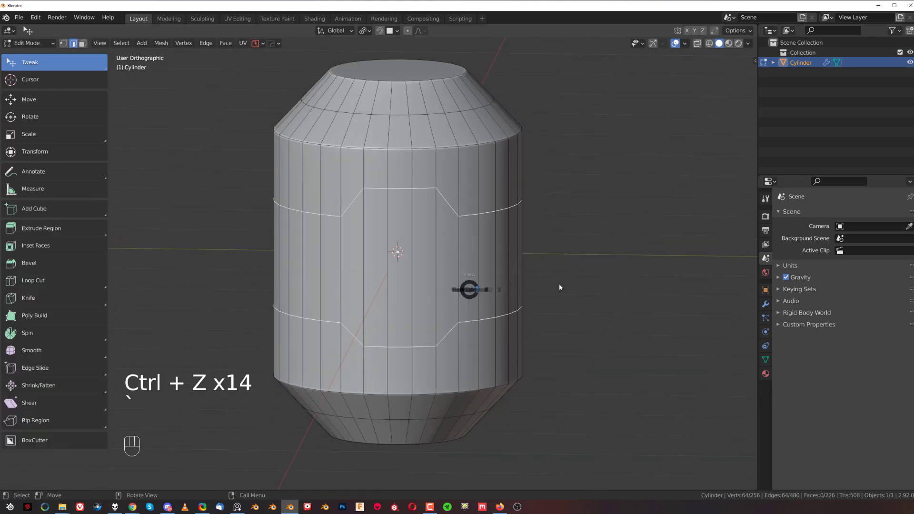
pyautogui.click(606, 280)
pyautogui.scroll(-2, 470, 270)
pyautogui.press('Tab')
pyautogui.scroll(-3, 491, 273)
pyautogui.keyDown('shift'); pyautogui.moveTo(546, 267); pyautogui.dragTo(395, 267, button='middle'); pyautogui.keyUp('shift')
pyautogui.scroll(1, 396, 268)
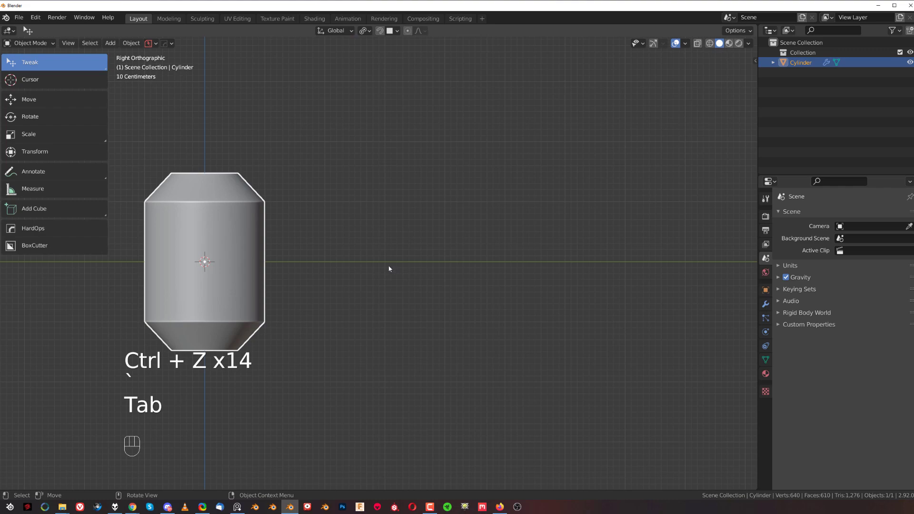
pyautogui.keyDown('shift'); pyautogui.moveTo(319, 268); pyautogui.dragTo(523, 253, button='middle'); pyautogui.keyUp('shift')
pyautogui.scroll(3, 519, 246)
pyautogui.press('Tab')
pyautogui.scroll(1, 441, 279)
pyautogui.keyDown('shift'); pyautogui.moveTo(489, 291); pyautogui.dragTo(450, 283, button='middle'); pyautogui.keyUp('shift')
pyautogui.press('Tab')
pyautogui.scroll(2, 442, 280)
pyautogui.scroll(-1, 435, 278)
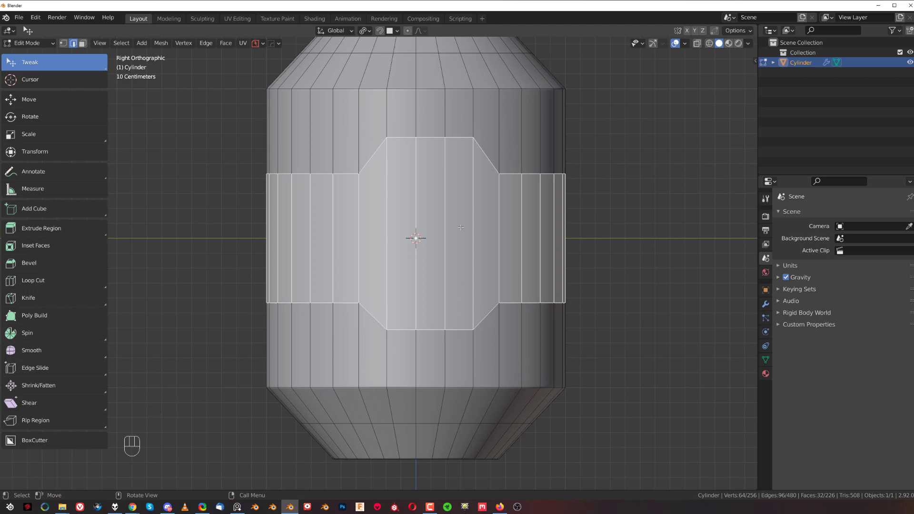
# Set the transform preset to Active and try Edge Constrained Rotation on the five central edges of the lower loop
pyautogui.hotkey('ctrl', 'w')
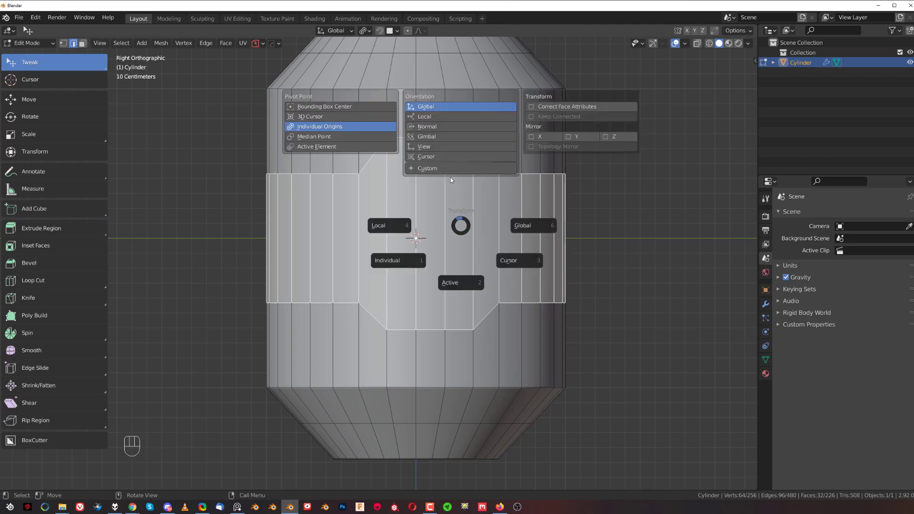
pyautogui.click(466, 285)
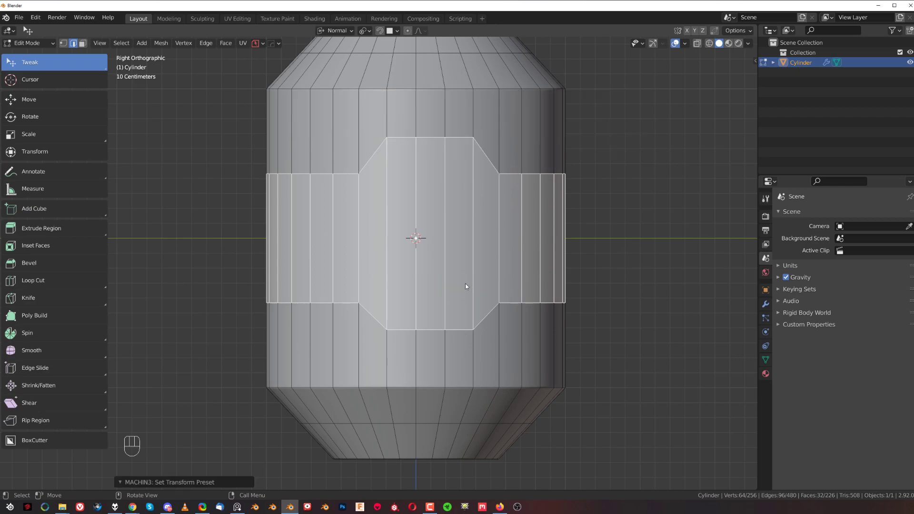
pyautogui.click(368, 315)
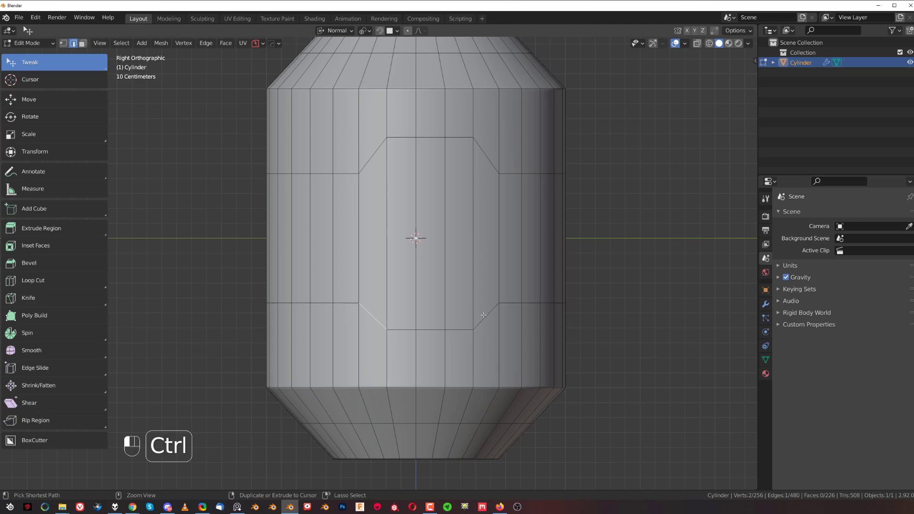
pyautogui.keyDown('ctrl'); pyautogui.click(484, 315); pyautogui.keyUp('ctrl')
pyautogui.hotkey('ctrl', 'z')
pyautogui.keyDown('ctrl'); pyautogui.click(488, 314); pyautogui.keyUp('ctrl')
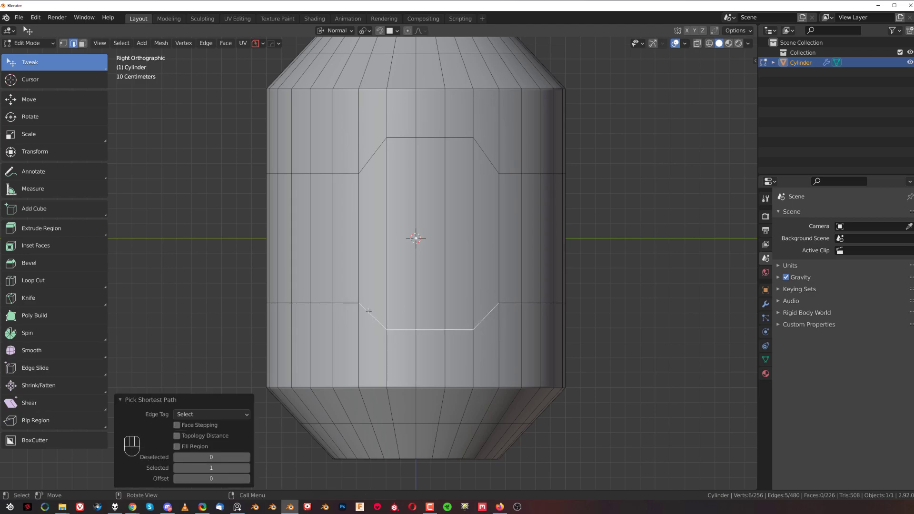
pyautogui.moveTo(526, 290)
pyautogui.keyDown('shift'); pyautogui.mouseDown(button='middle')
pyautogui.moveTo(487, 273)
pyautogui.moveTo(516, 289)
pyautogui.mouseUp(button='middle'); pyautogui.keyUp('shift')
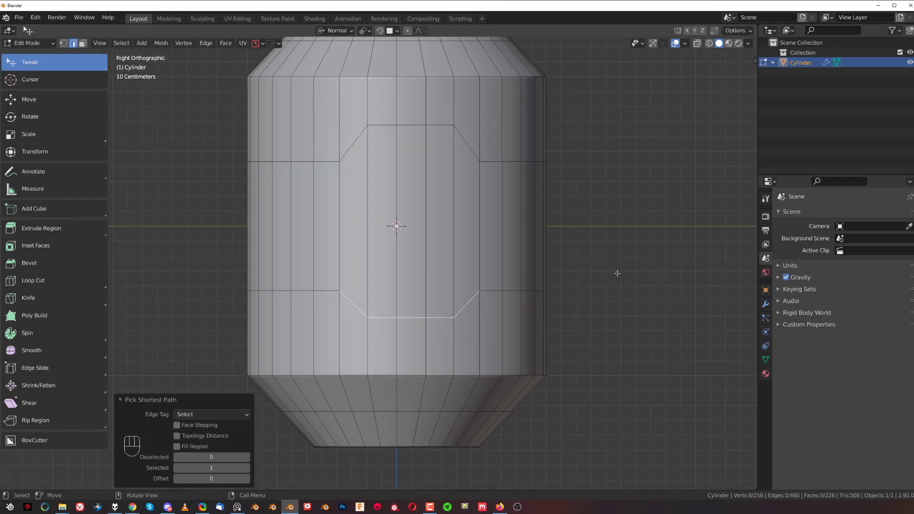
pyautogui.hotkey('alt', 'r')
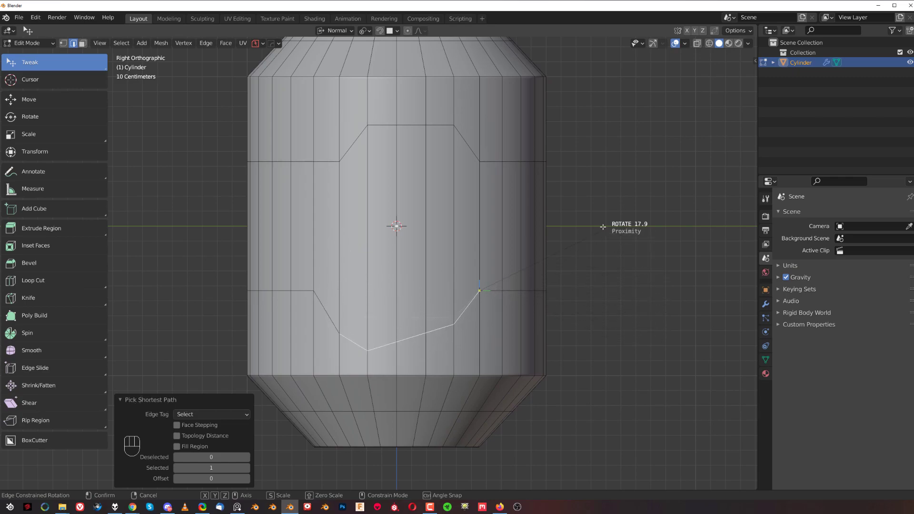
pyautogui.rightClick(607, 368)
# Add the five central edges of the upper loop to the selection and try Edge Constrained Rotation about the active edge
pyautogui.keyDown('ctrl'); pyautogui.click(465, 151); pyautogui.keyUp('ctrl')
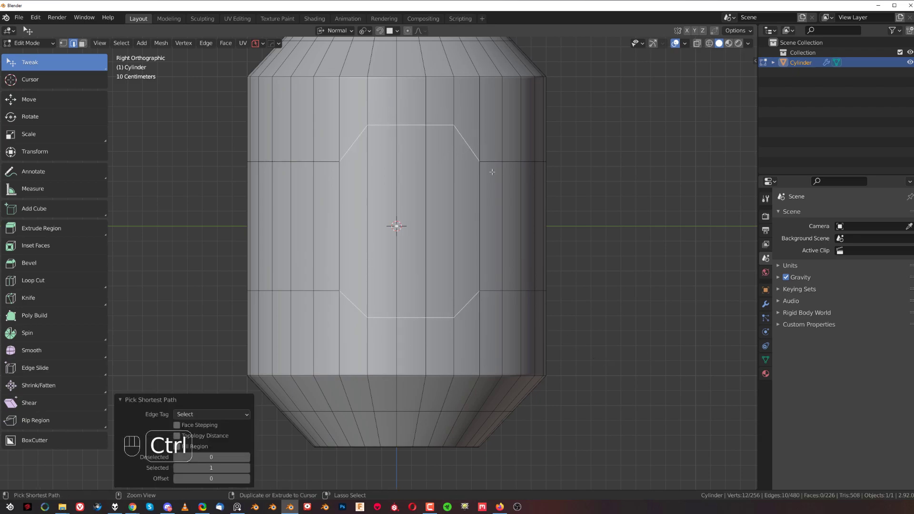
pyautogui.hotkey('alt', 'r')
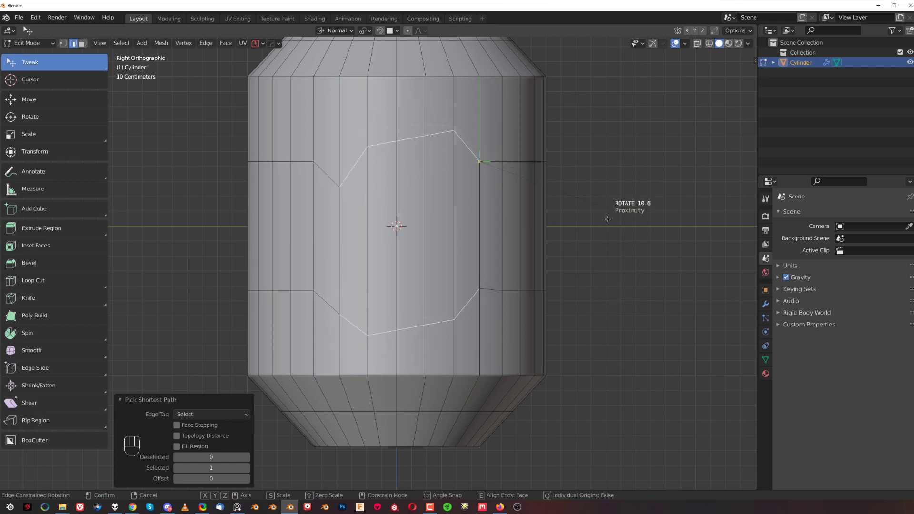
pyautogui.click(607, 227)
pyautogui.hotkey('alt', 'w')
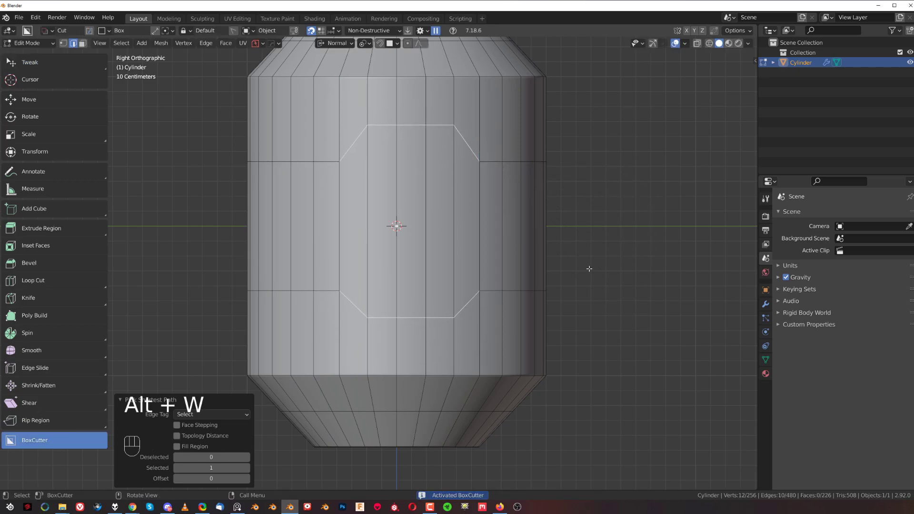
# Set the transform preset to Global and try Edge Constrained Rotation on both edge chains with individual origins
pyautogui.hotkey('ctrl', 'w')
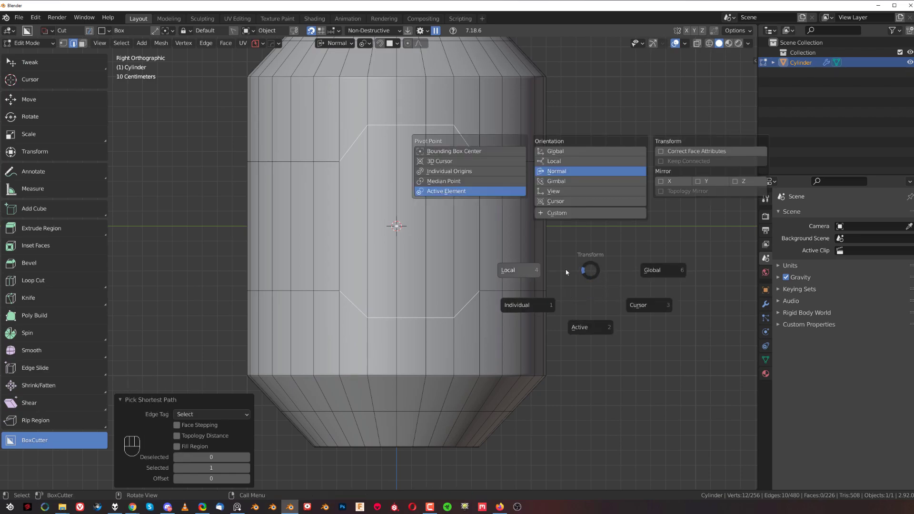
pyautogui.click(661, 271)
pyautogui.hotkey('alt', 'r')
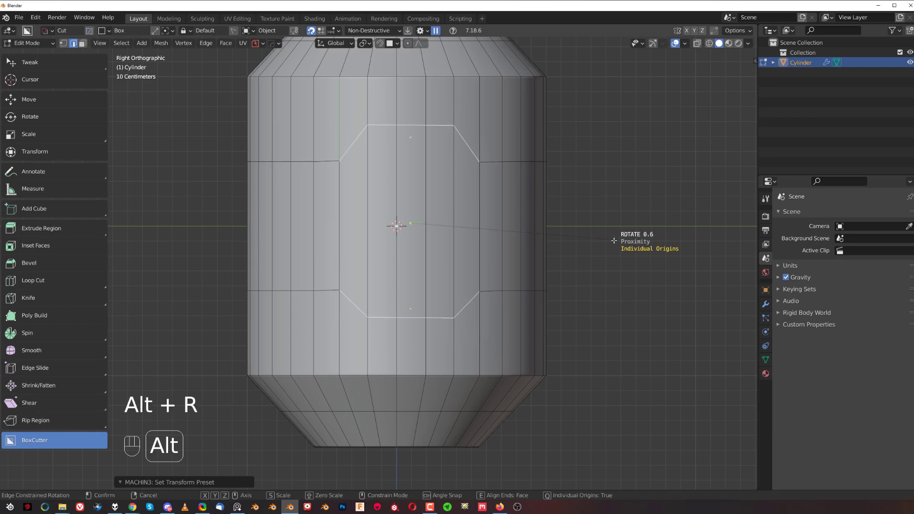
pyautogui.rightClick(594, 219)
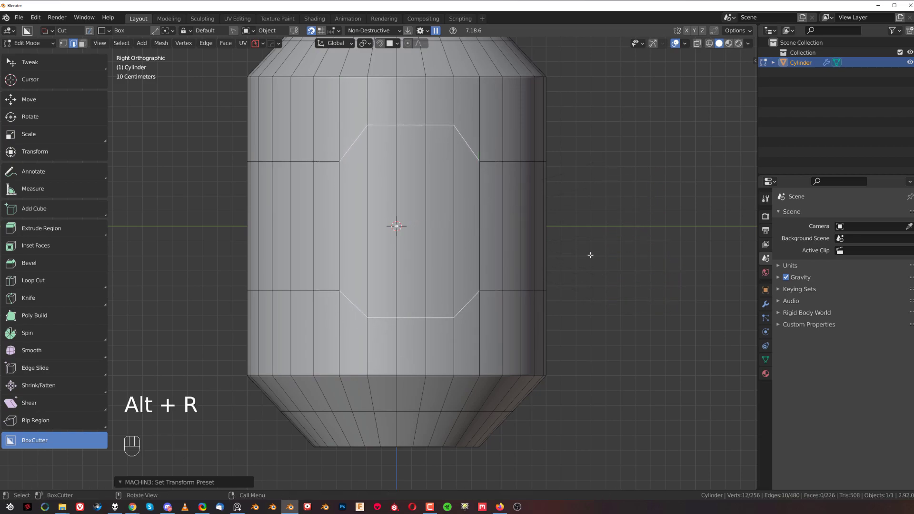
pyautogui.press('w')
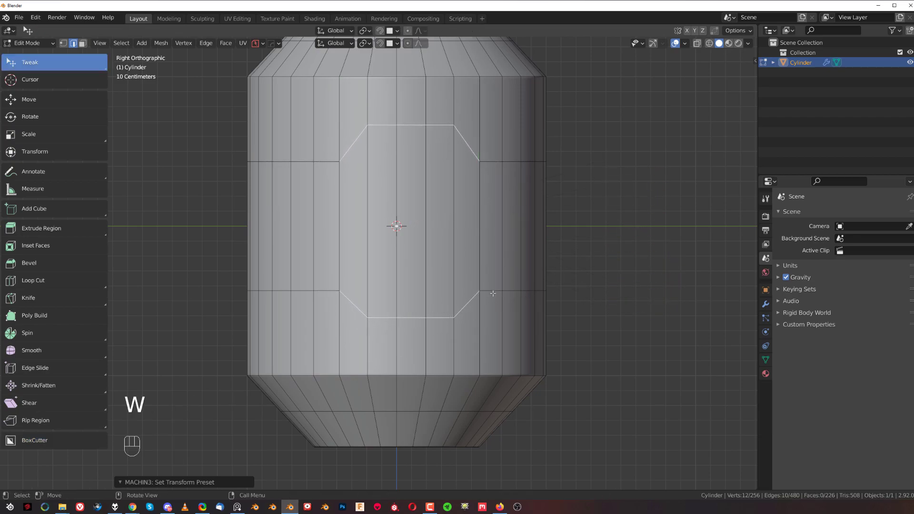
# Select the vertical edge joining the two loops beside the bulged area and move the 3D cursor to that edge
pyautogui.click(494, 232)
pyautogui.hotkey('shift', 's')
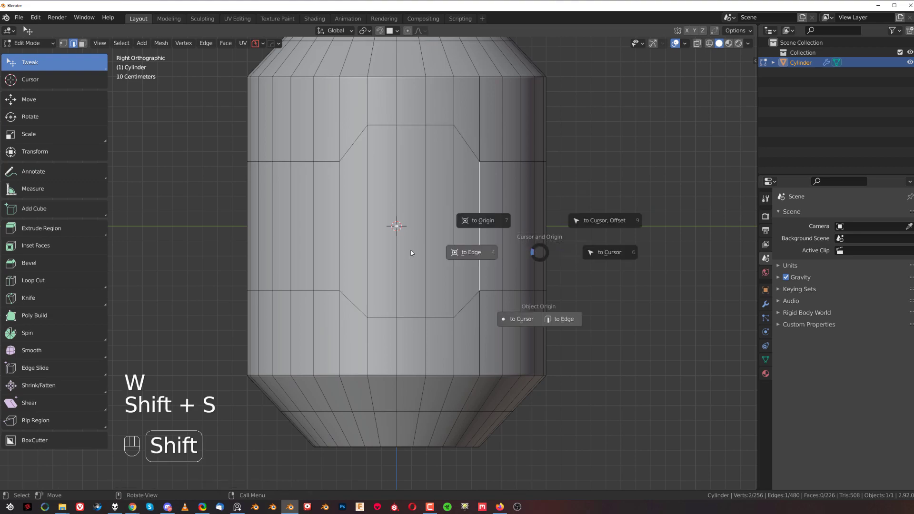
pyautogui.click(536, 318)
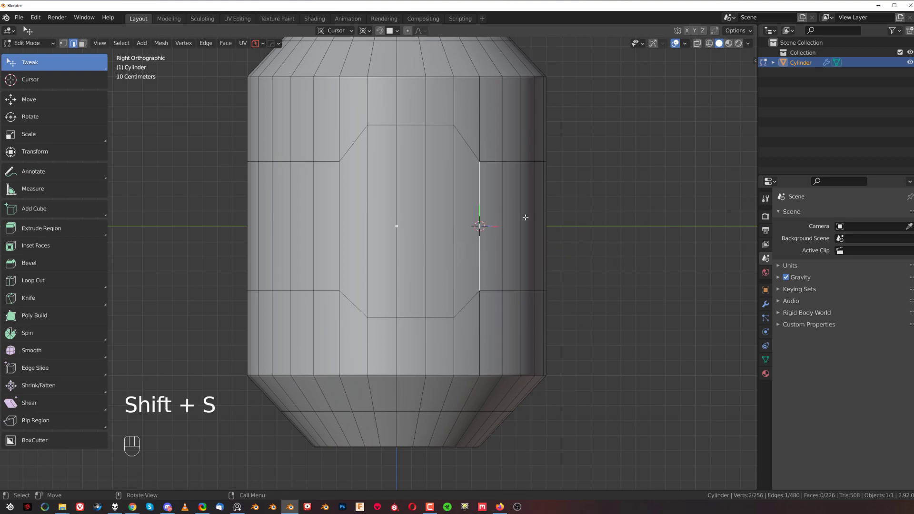
# Select the five central edges of both the upper and lower loops and set the transform preset to Cursor
pyautogui.keyDown('ctrl'); pyautogui.click(338, 157); pyautogui.keyUp('ctrl')
pyautogui.keyDown('shift'); pyautogui.click(354, 304); pyautogui.keyUp('shift')
pyautogui.keyDown('ctrl'); pyautogui.click(470, 306); pyautogui.keyUp('ctrl')
pyautogui.hotkey('ctrl', 'w')
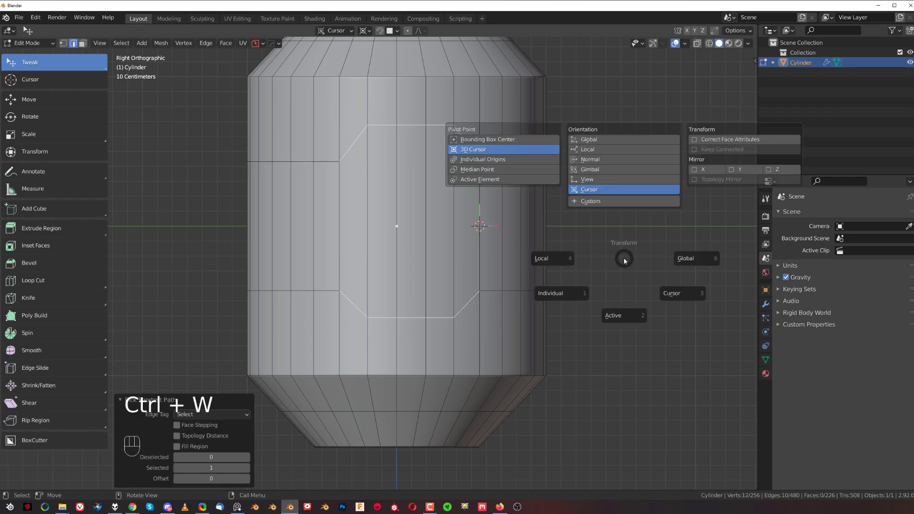
pyautogui.click(680, 299)
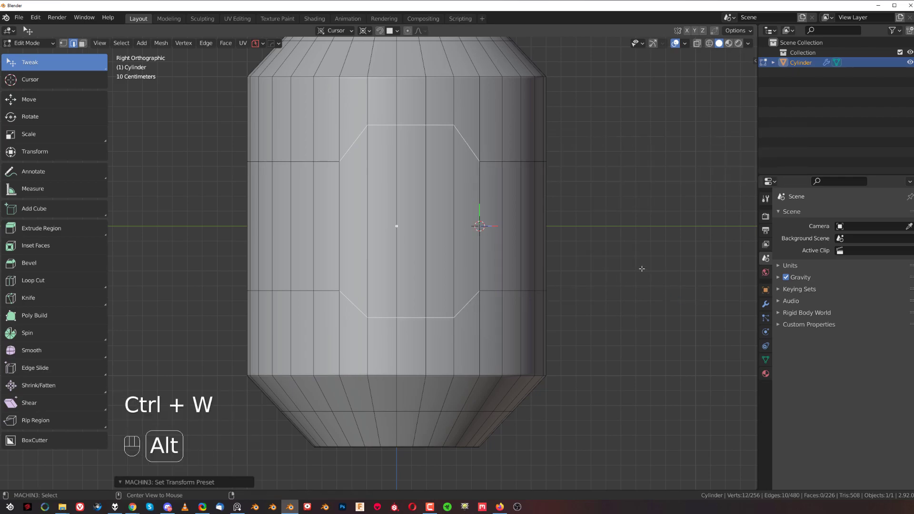
# Try Edge Constrained Rotation on both selected edge chains about the 3D cursor
pyautogui.hotkey('alt', 'r')
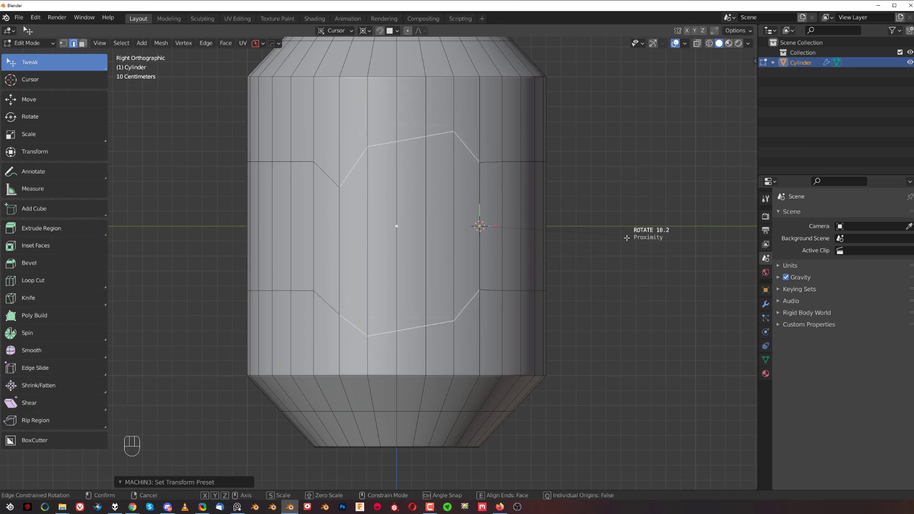
pyautogui.click(526, 218)
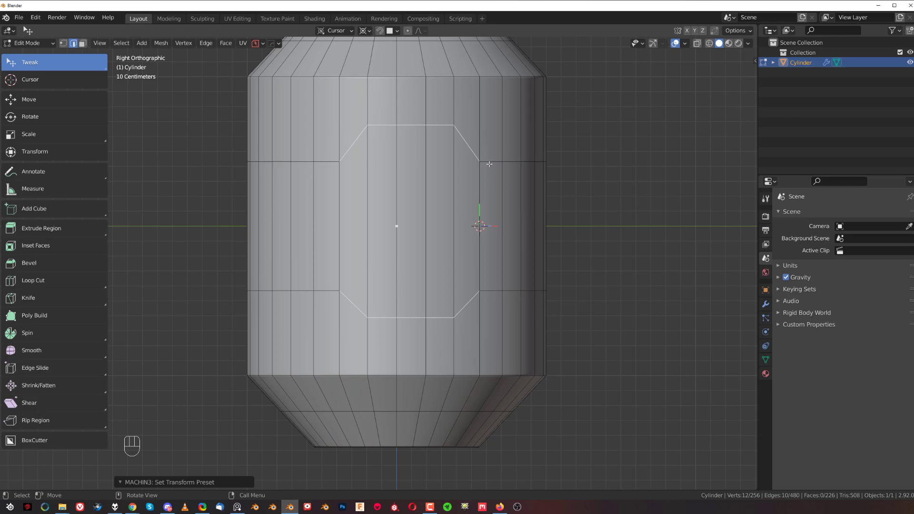
pyautogui.scroll(-3, 543, 274)
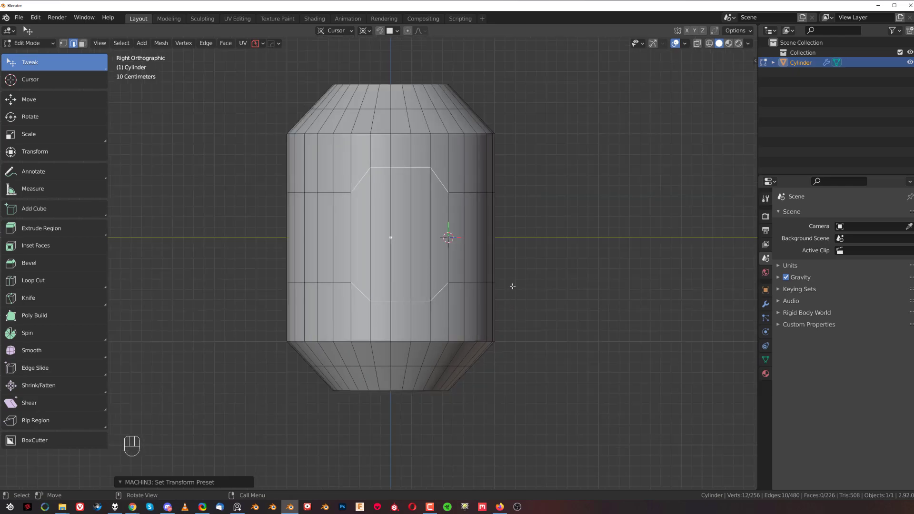
pyautogui.moveTo(486, 294); pyautogui.dragTo(459, 287, button='middle')
pyautogui.press('`')
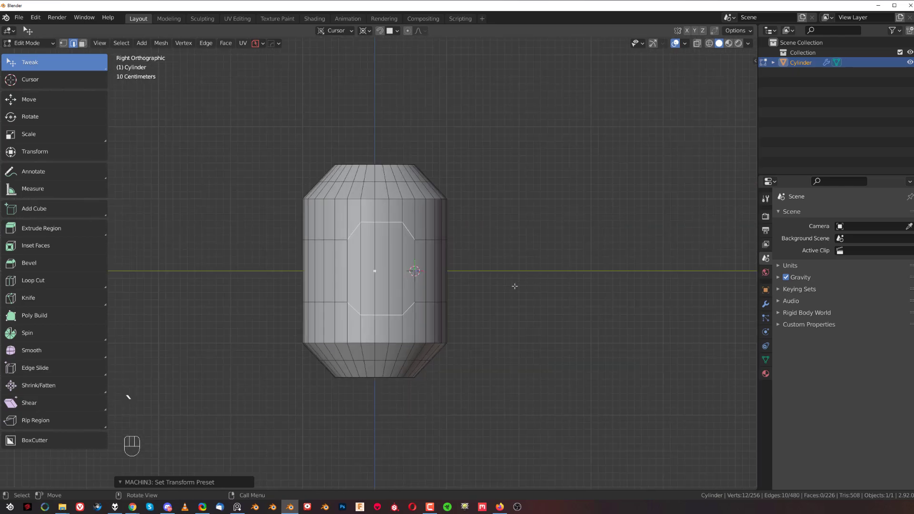
# Leave edit mode on the cylinder, add a cube and move it clear of the cylinder along the Y axis
pyautogui.press('Tab')
pyautogui.keyDown('shift'); pyautogui.moveTo(530, 255); pyautogui.dragTo(381, 233, button='middle'); pyautogui.keyUp('shift')
pyautogui.hotkey('shift', 'a')
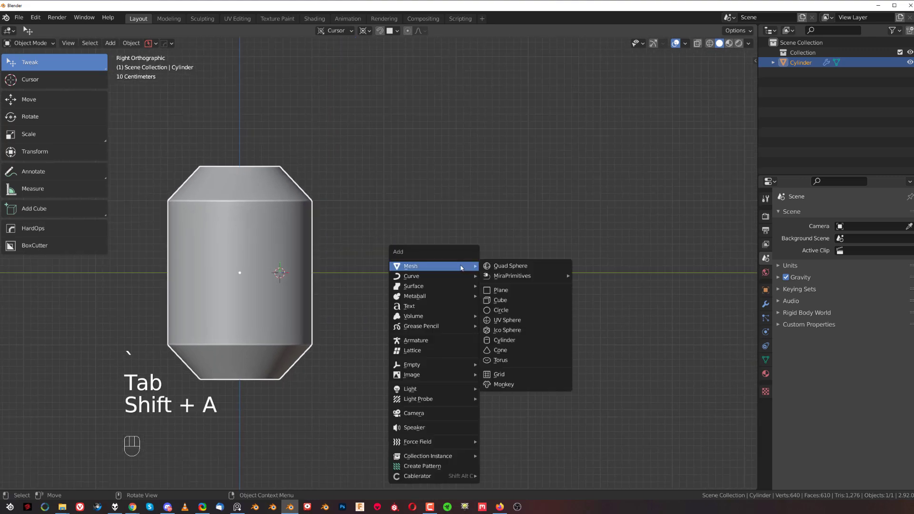
pyautogui.hotkey('shift', 'a')
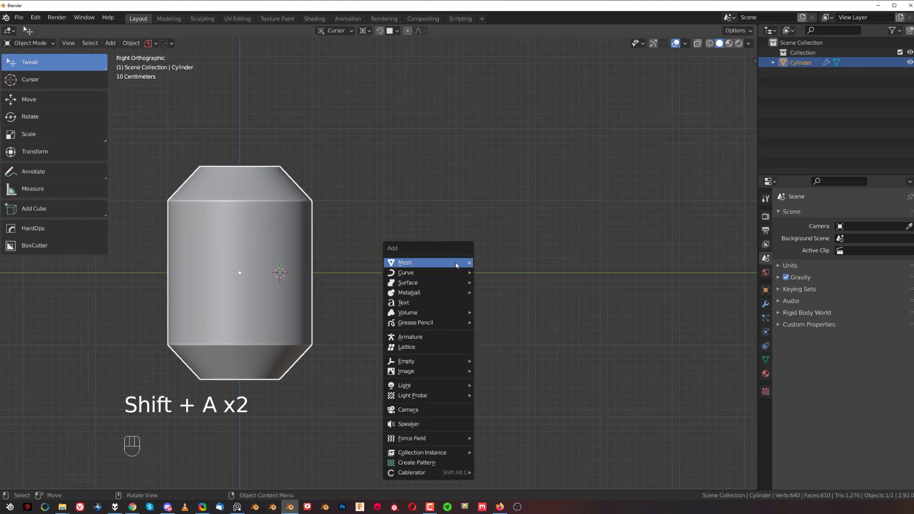
pyautogui.moveTo(471, 265)
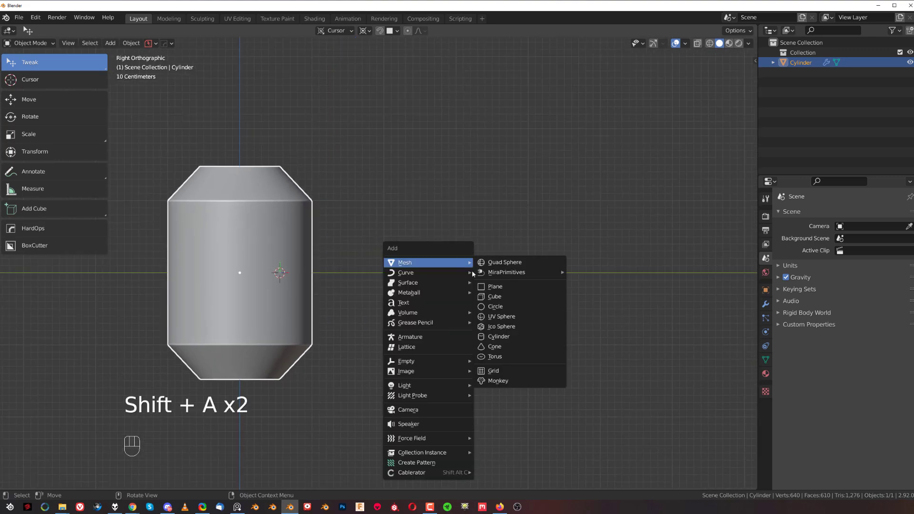
pyautogui.click(510, 297)
pyautogui.press('g')
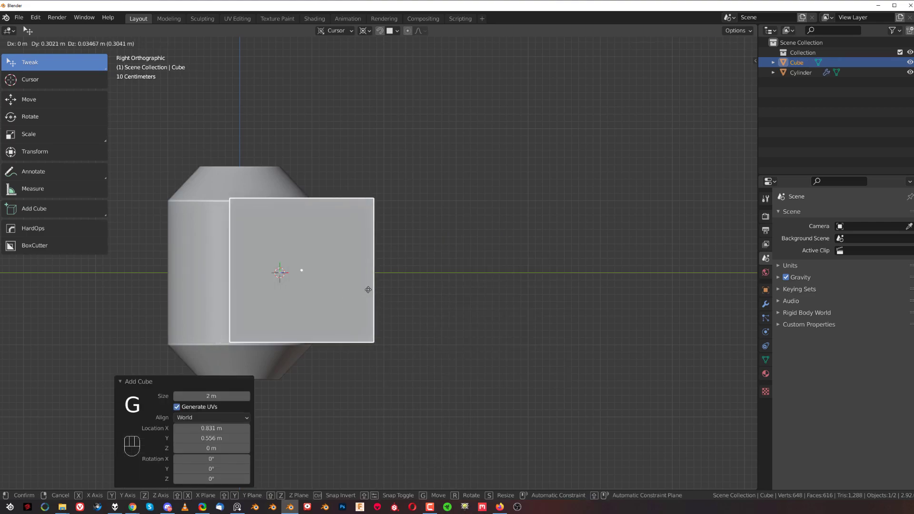
pyautogui.click(571, 289)
# Enter edit mode on the cube with its +Y face selected, in the right orthographic view
pyautogui.moveTo(627, 290); pyautogui.dragTo(507, 299, button='middle')
pyautogui.press('KP_5')
pyautogui.press('Tab')
pyautogui.press('`')
pyautogui.press('KP_5')
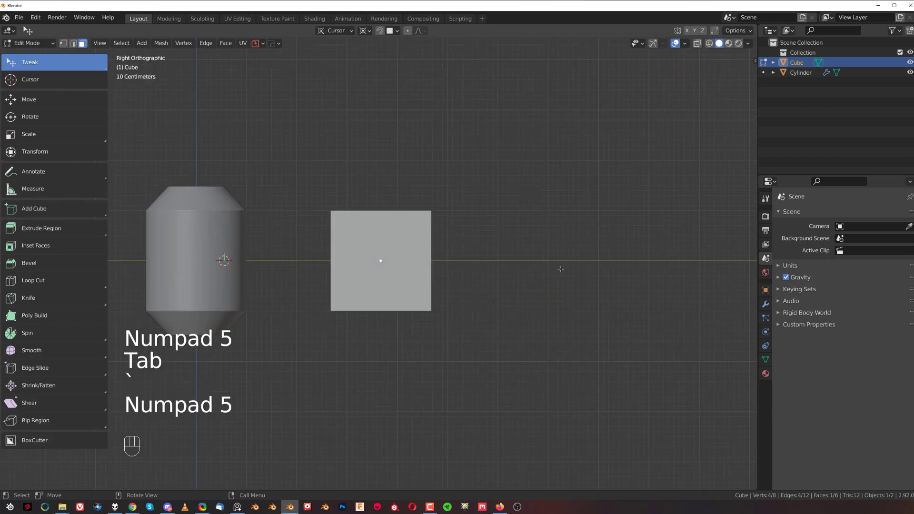
# Set the transform preset to Global and try an ordinary rotation of the cube's +Y face
pyautogui.scroll(4, 565, 267)
pyautogui.press('r')
pyautogui.rightClick(521, 274)
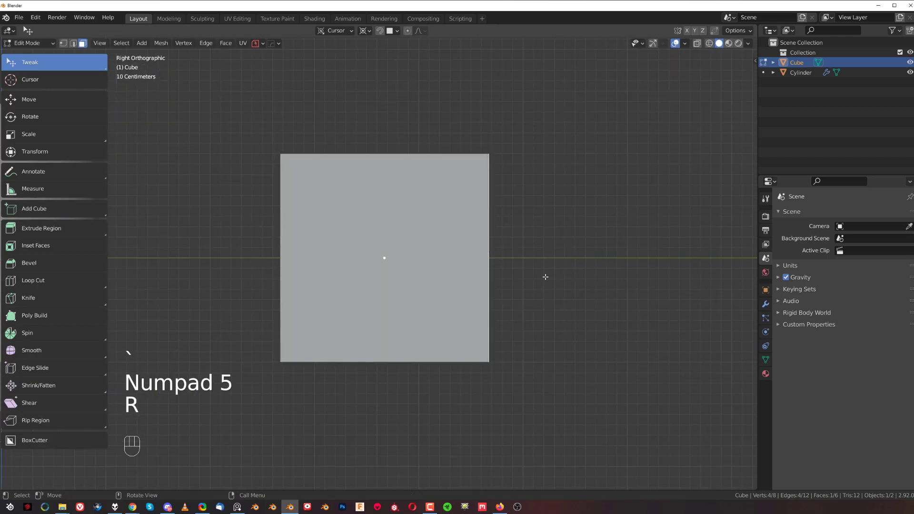
pyautogui.hotkey('ctrl', 'w')
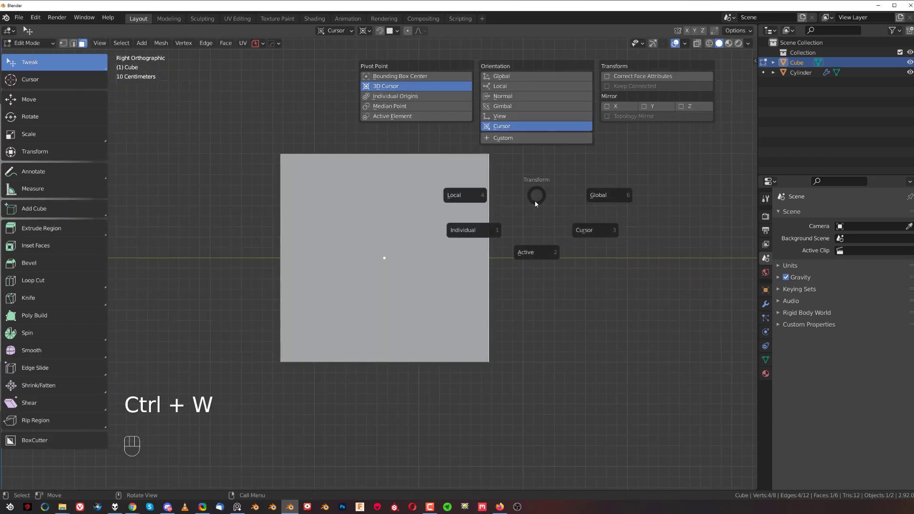
pyautogui.click(615, 198)
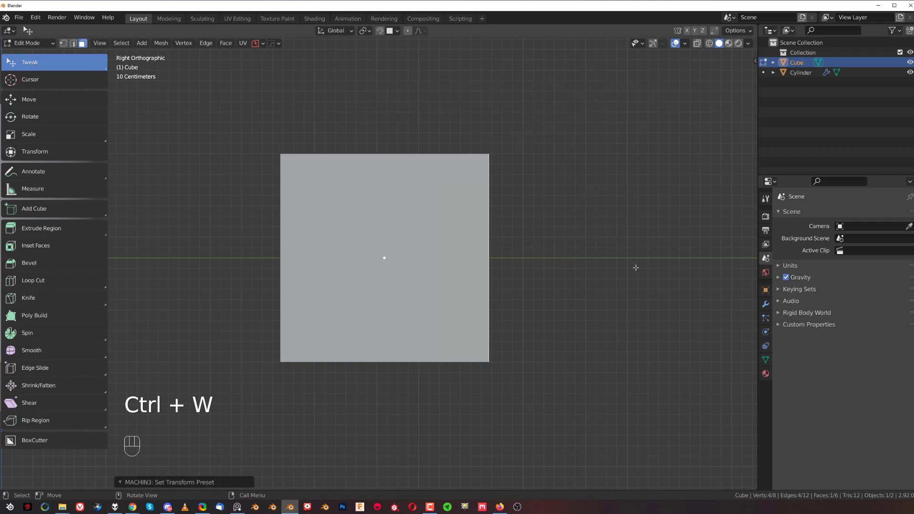
pyautogui.press('r')
pyautogui.rightClick(543, 246)
# Try Edge Constrained Rotation on the cube's +Y face in the right view
pyautogui.keyDown('shift'); pyautogui.moveTo(543, 246); pyautogui.dragTo(473, 255, button='middle'); pyautogui.keyUp('shift')
pyautogui.scroll(1, 507, 241)
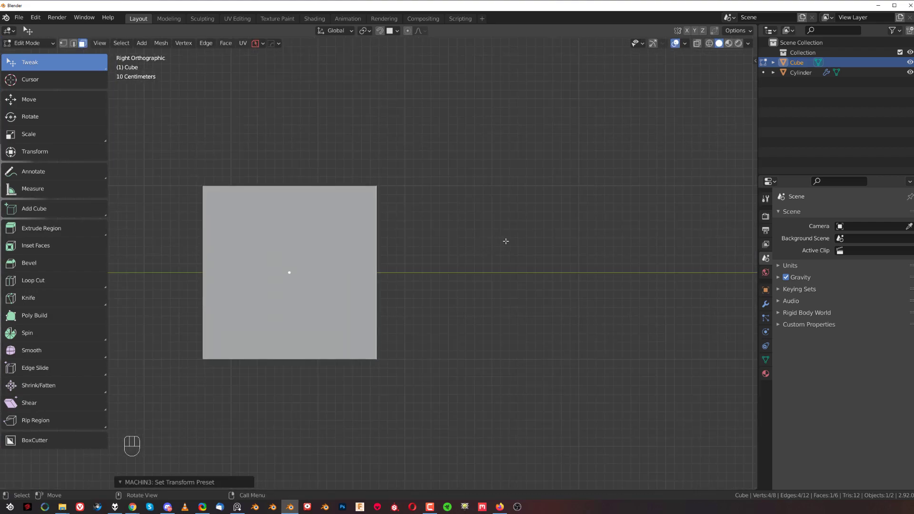
pyautogui.hotkey('alt', 'r')
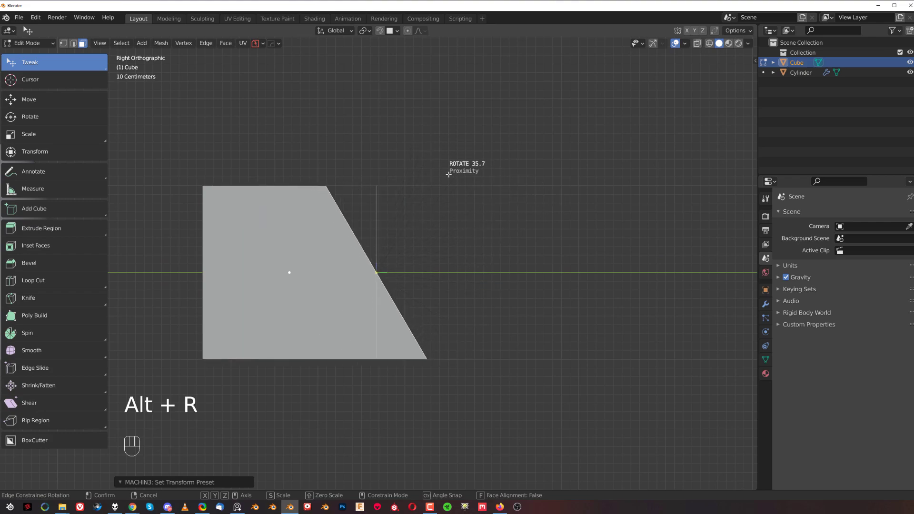
pyautogui.rightClick(490, 216)
pyautogui.moveTo(506, 234); pyautogui.dragTo(384, 284, button='middle')
pyautogui.press('Tab')
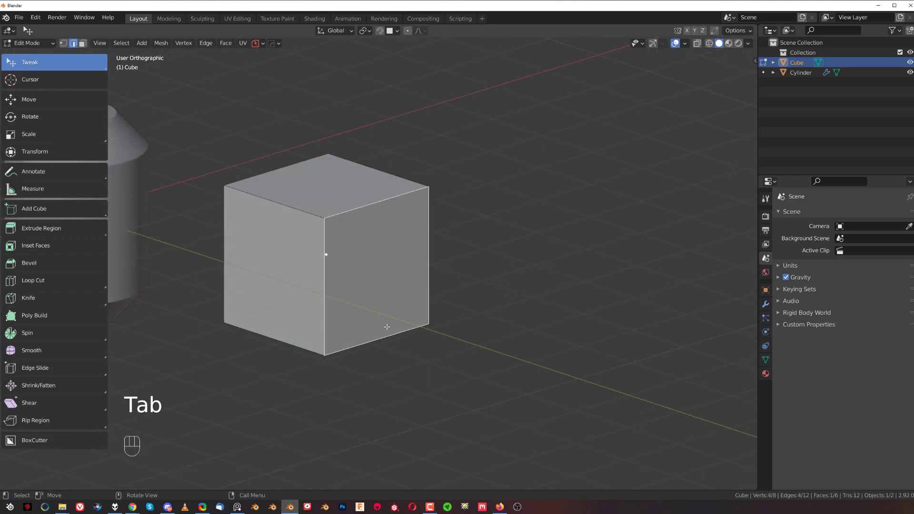
pyautogui.scroll(2, 386, 278)
pyautogui.hotkey('ctrl', 'r')
pyautogui.scroll(2, 355, 195)
pyautogui.scroll(-1, 363, 200)
pyautogui.rightClick(403, 259)
pyautogui.press('Escape')
# Subdivide the cube's +Y face with the number of cuts set to 2
pyautogui.press('Tab')
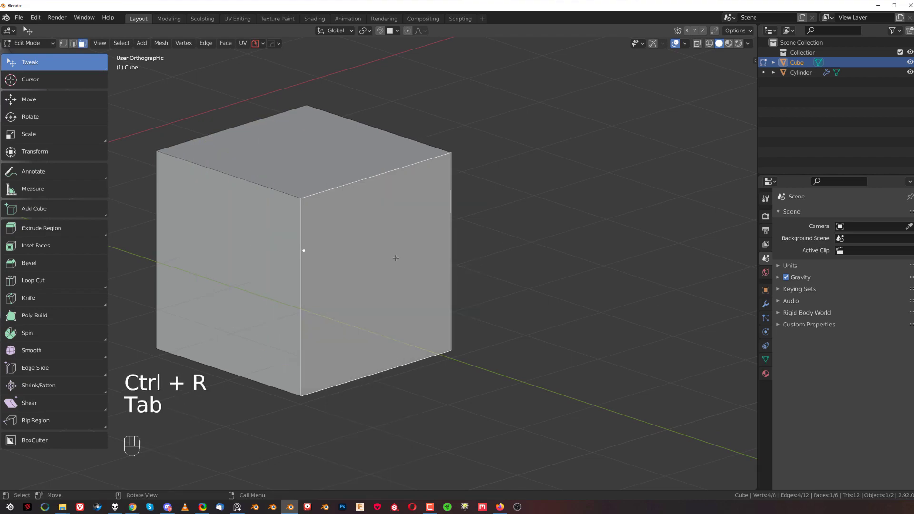
pyautogui.rightClick(397, 258)
pyautogui.click(399, 260)
pyautogui.scroll(-1, 404, 262)
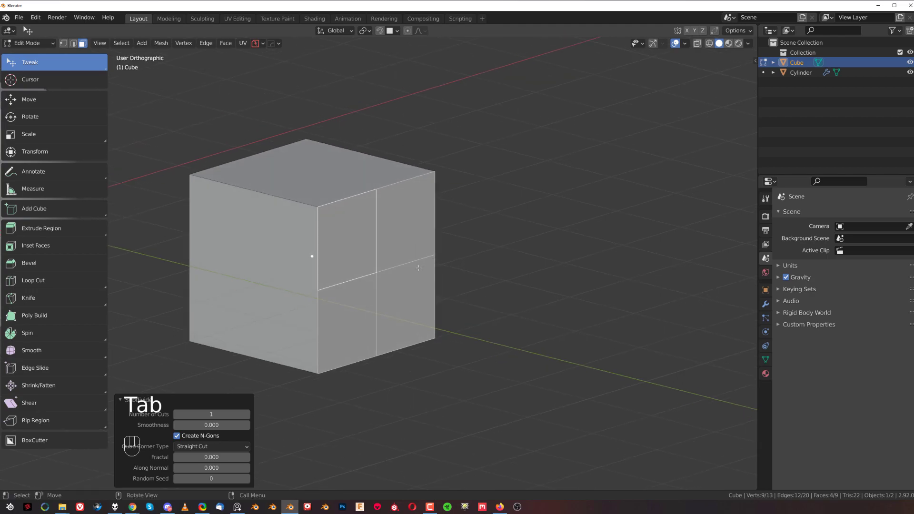
pyautogui.click(243, 415)
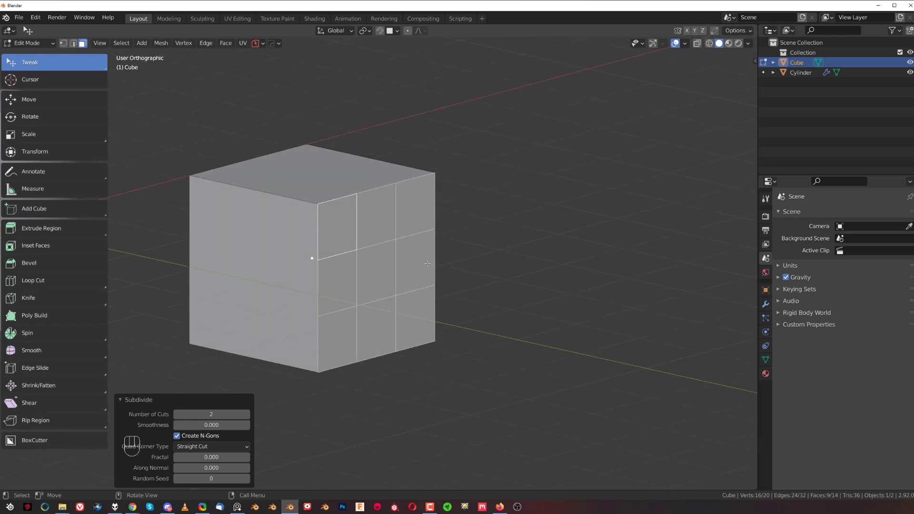
# Switch to edge selection in perspective view and select all border edges around the subdivided face
pyautogui.press('KP_5')
pyautogui.moveTo(410, 260); pyautogui.dragTo(438, 258, button='middle')
pyautogui.press('Tab')
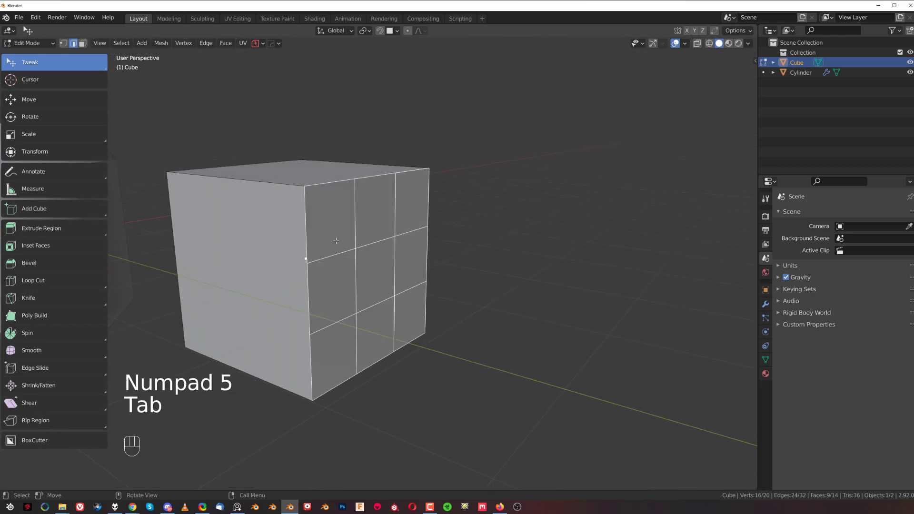
pyautogui.click(338, 189)
pyautogui.moveTo(355, 268); pyautogui.dragTo(360, 269, button='middle')
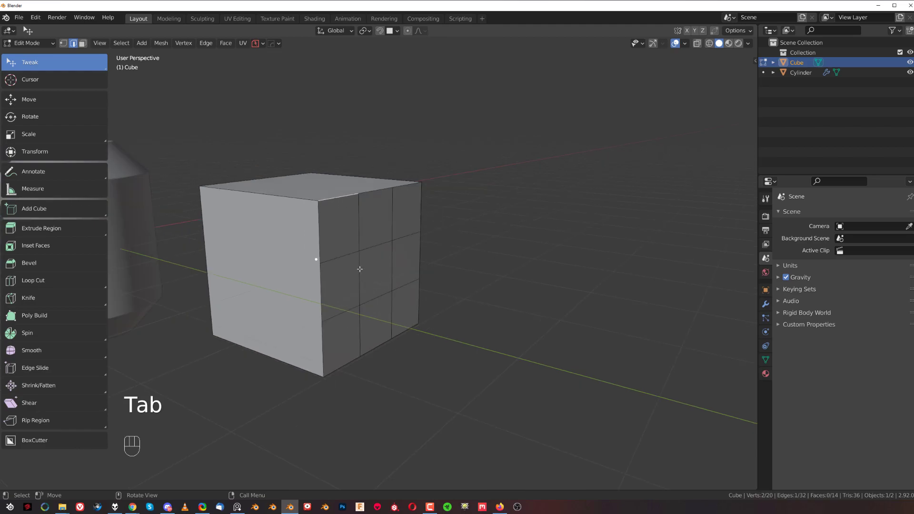
pyautogui.keyDown('ctrl'); pyautogui.click(406, 189); pyautogui.keyUp('ctrl')
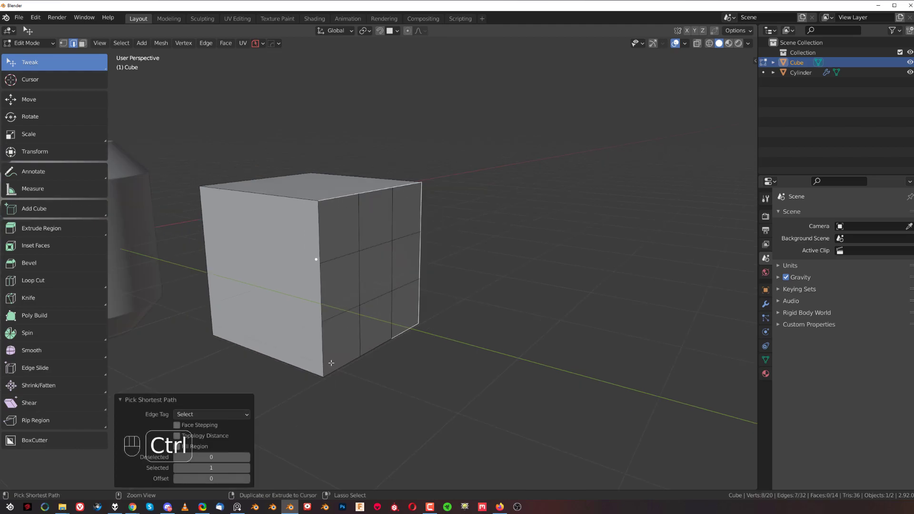
pyautogui.moveTo(289, 327); pyautogui.dragTo(440, 369, button='middle')
pyautogui.scroll(-2, 418, 313)
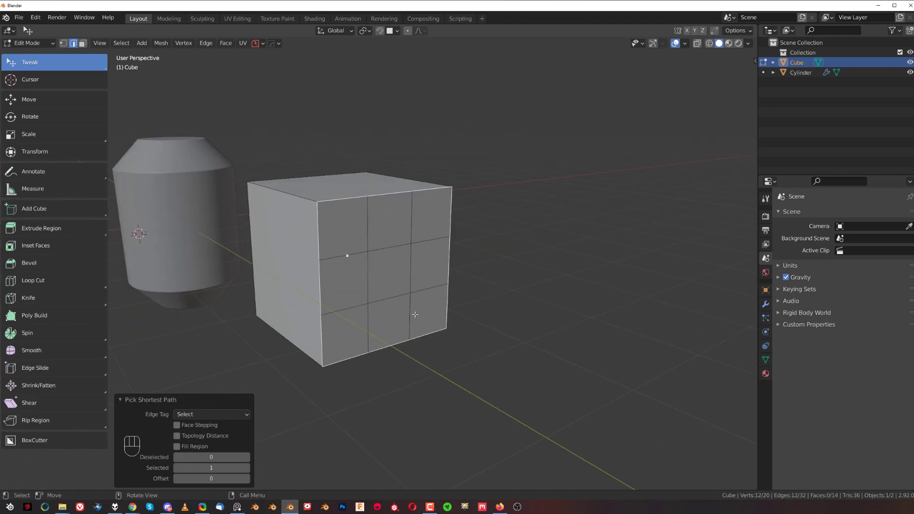
# Try Edge Constrained Rotation on the border edges of the subdivided face
pyautogui.moveTo(418, 312); pyautogui.dragTo(535, 264, button='middle')
pyautogui.hotkey('alt', 'r')
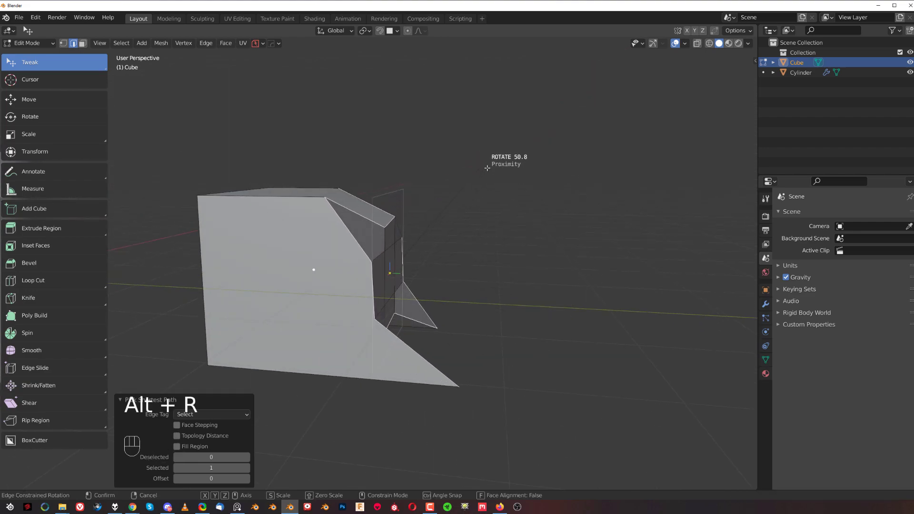
pyautogui.rightClick(516, 251)
pyautogui.moveTo(510, 269); pyautogui.dragTo(390, 214, button='middle')
pyautogui.moveTo(354, 295); pyautogui.dragTo(365, 269, button='middle')
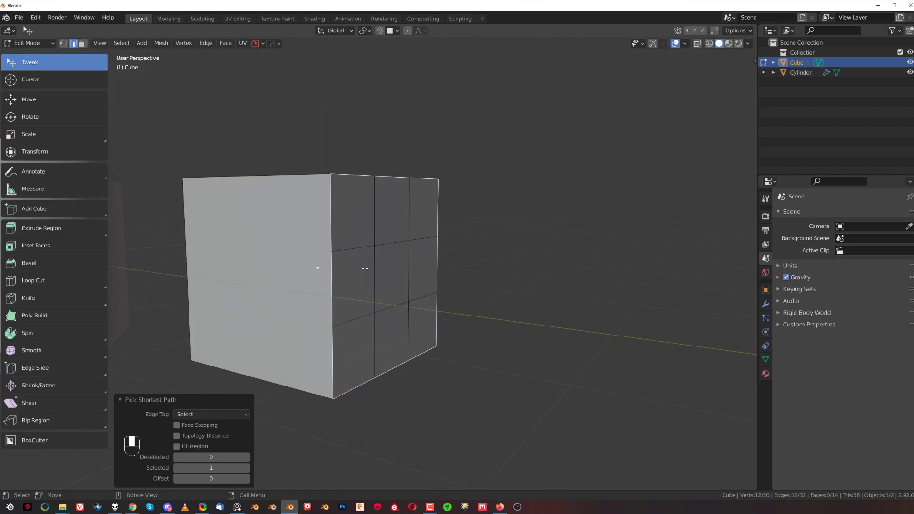
pyautogui.moveTo(396, 303); pyautogui.dragTo(406, 292, button='middle')
pyautogui.scroll(1, 385, 265)
# Dissolve the two horizontal edge lines across the subdivided face, keeping the vertical ones
pyautogui.press('Tab')
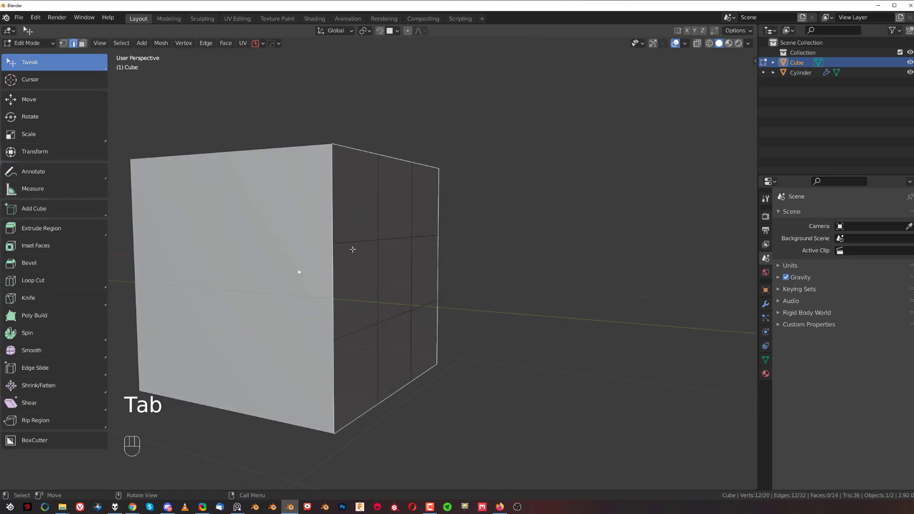
pyautogui.keyDown('alt'); pyautogui.click(352, 242); pyautogui.keyUp('alt')
pyautogui.keyDown('alt'); pyautogui.keyDown('shift'); pyautogui.click(392, 310); pyautogui.keyUp('shift'); pyautogui.keyUp('alt')
pyautogui.press('x')
pyautogui.click(404, 286)
pyautogui.scroll(-2, 445, 271)
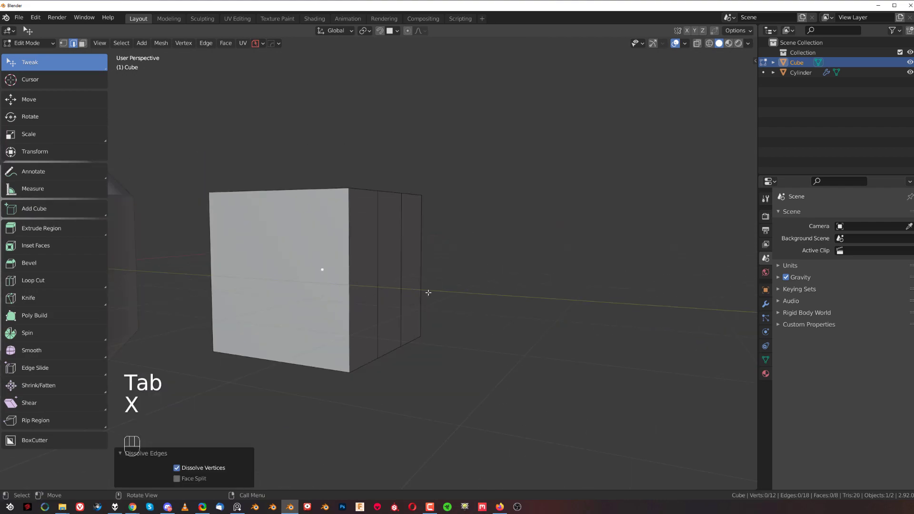
# Select the full loop of border edges around the cube's vertically divided face
pyautogui.moveTo(444, 272); pyautogui.dragTo(422, 255, button='middle')
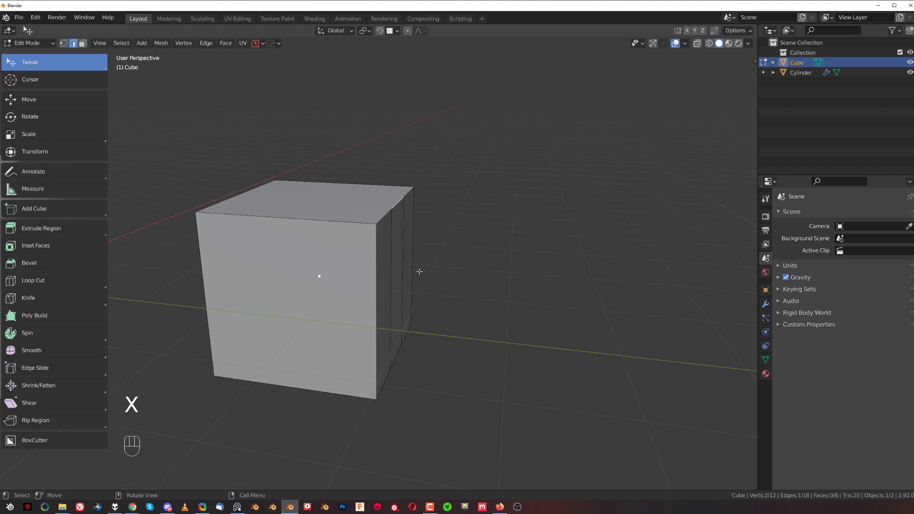
pyautogui.keyDown('ctrl'); pyautogui.click(412, 295); pyautogui.keyUp('ctrl')
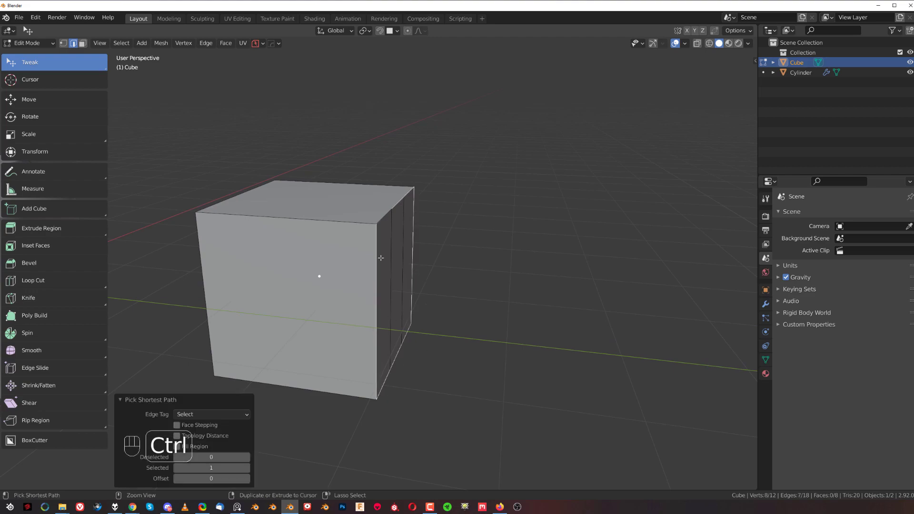
pyautogui.keyDown('ctrl'); pyautogui.click(388, 227); pyautogui.keyUp('ctrl')
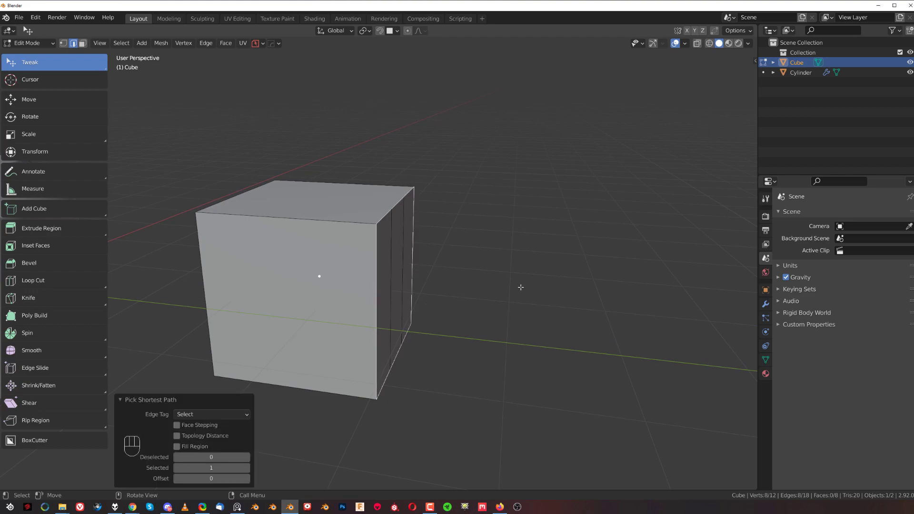
# Apply Edge Constrained Rotation to the border edges about local X, tilting the divided face inward at its upper edge
pyautogui.hotkey('alt', 'r')
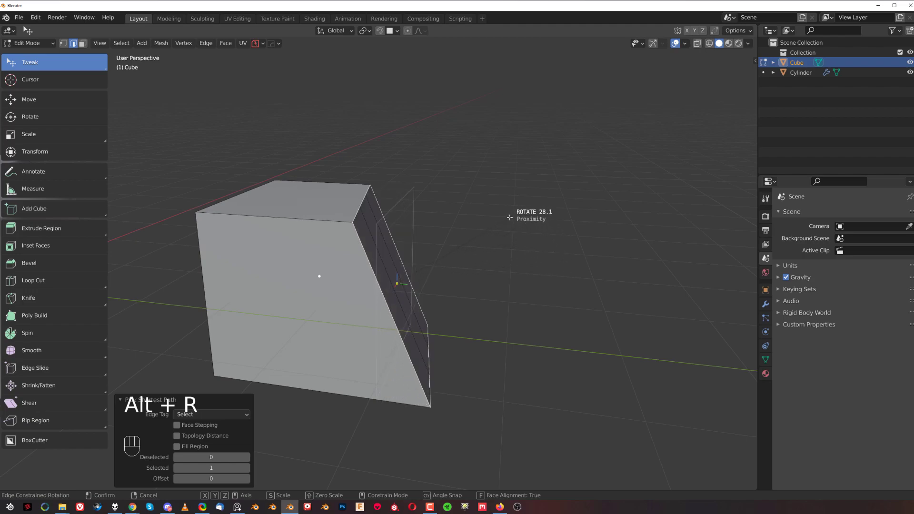
pyautogui.press('x')
pyautogui.press('x')
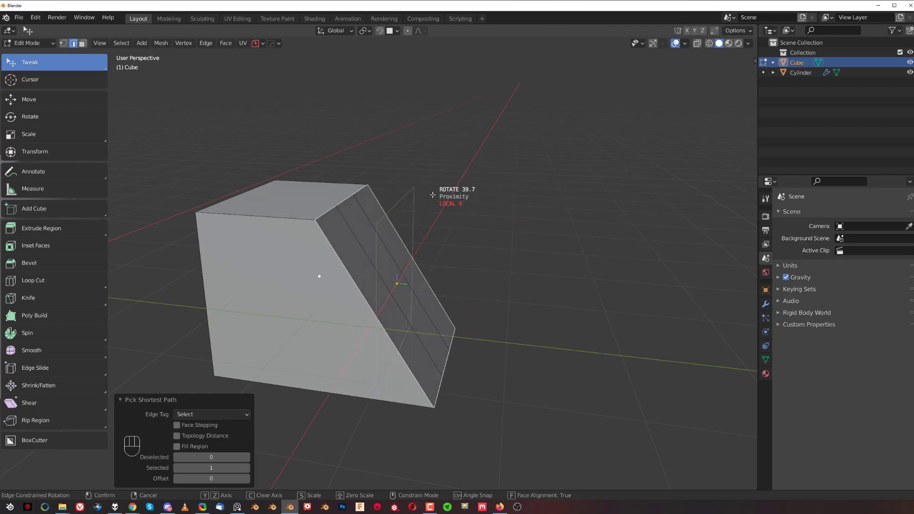
pyautogui.click(338, 193)
# Try Edge Constrained Rotation about local X again on the sloped face, tilting its upper edge outward
pyautogui.moveTo(331, 363); pyautogui.dragTo(362, 242, button='middle')
pyautogui.scroll(2, 354, 261)
pyautogui.scroll(2, 362, 243)
pyautogui.scroll(-4, 440, 265)
pyautogui.keyDown('shift'); pyautogui.moveTo(402, 276); pyautogui.dragTo(466, 249, button='middle'); pyautogui.keyUp('shift')
pyautogui.hotkey('alt', 'r')
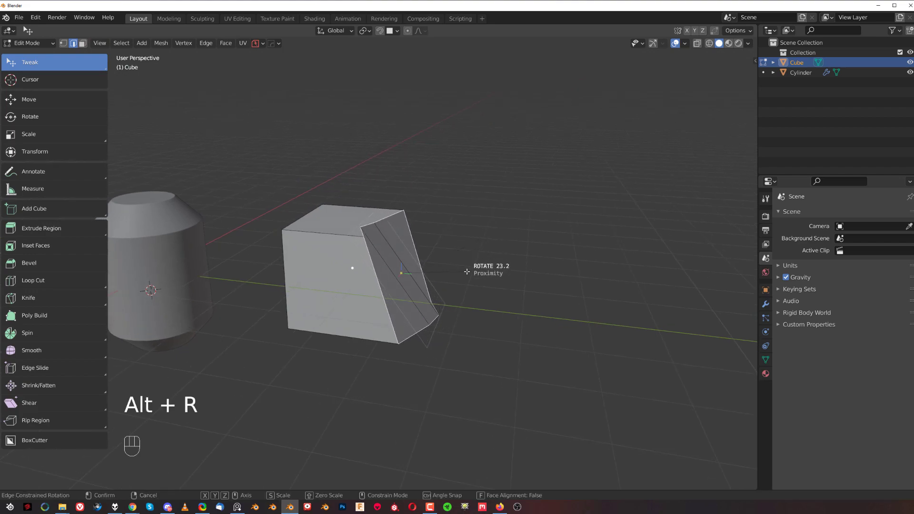
pyautogui.press('x')
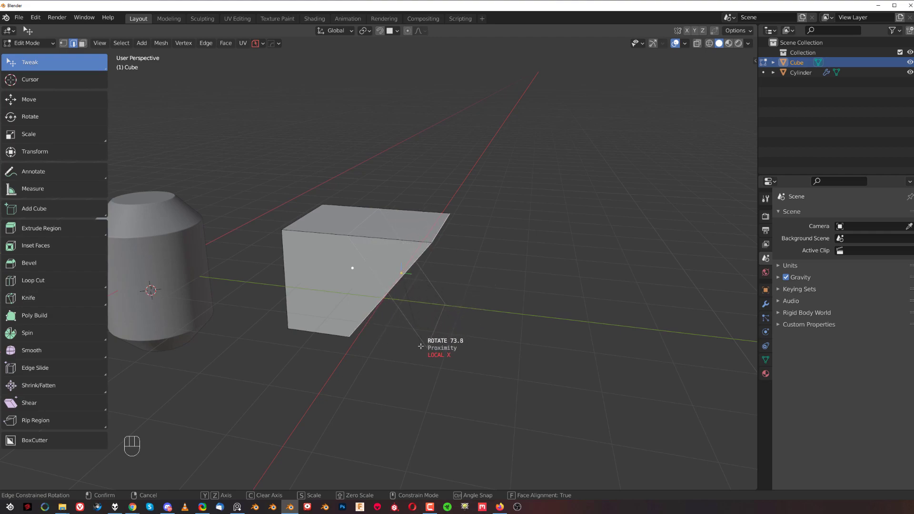
pyautogui.rightClick(394, 367)
pyautogui.scroll(-3, 418, 348)
pyautogui.scroll(2, 434, 329)
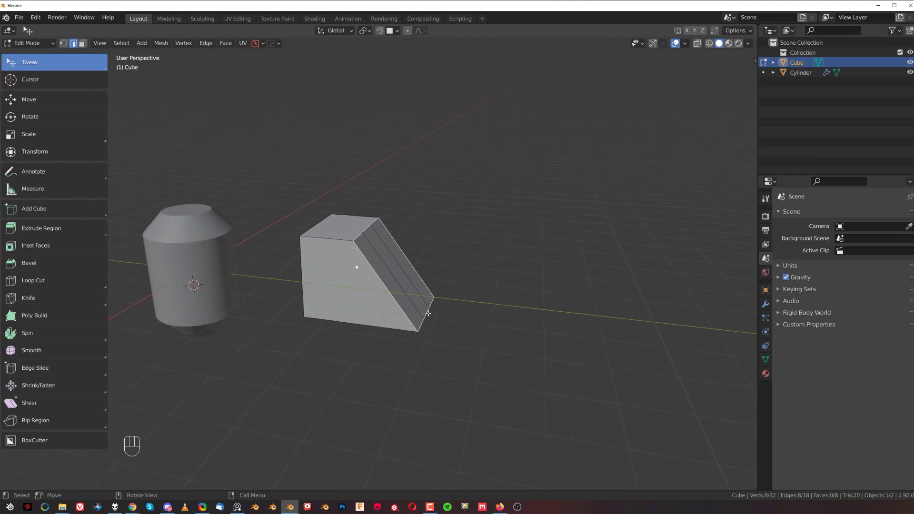
pyautogui.press('`')
pyautogui.scroll(2, 440, 256)
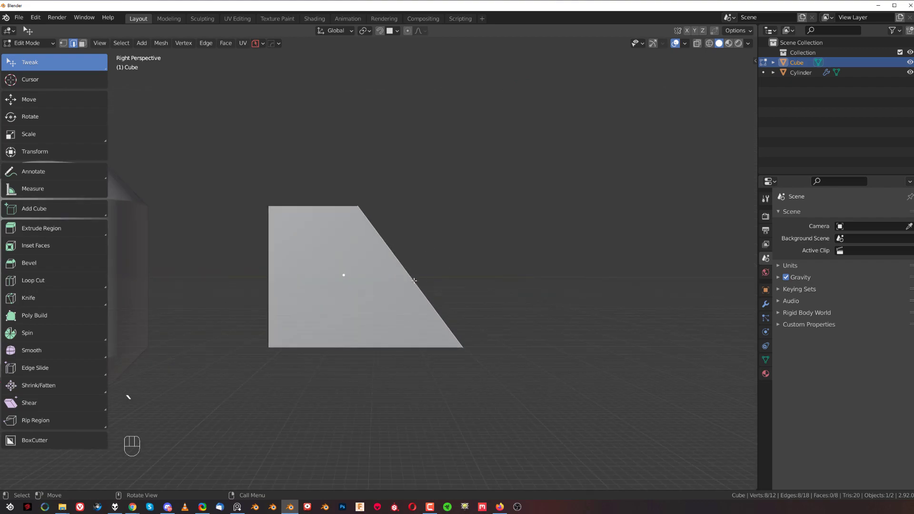
pyautogui.moveTo(443, 259); pyautogui.dragTo(385, 247, button='middle')
pyautogui.scroll(-5, 408, 284)
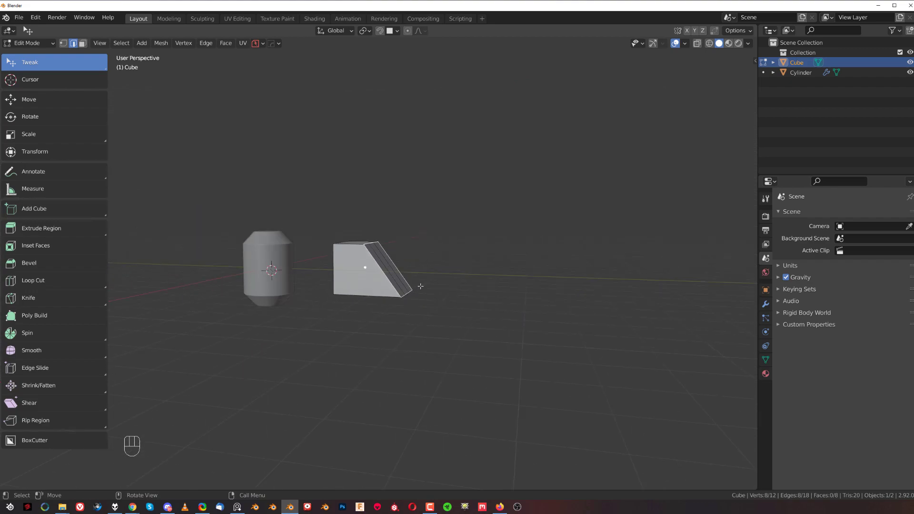
# Add a new cube in Object Mode and place it beyond the sloped cube along the Y axis
pyautogui.press('Tab')
pyautogui.scroll(-3, 487, 261)
pyautogui.scroll(5, 413, 223)
pyautogui.hotkey('shift', 'a')
pyautogui.moveTo(412, 211)
pyautogui.click(443, 245)
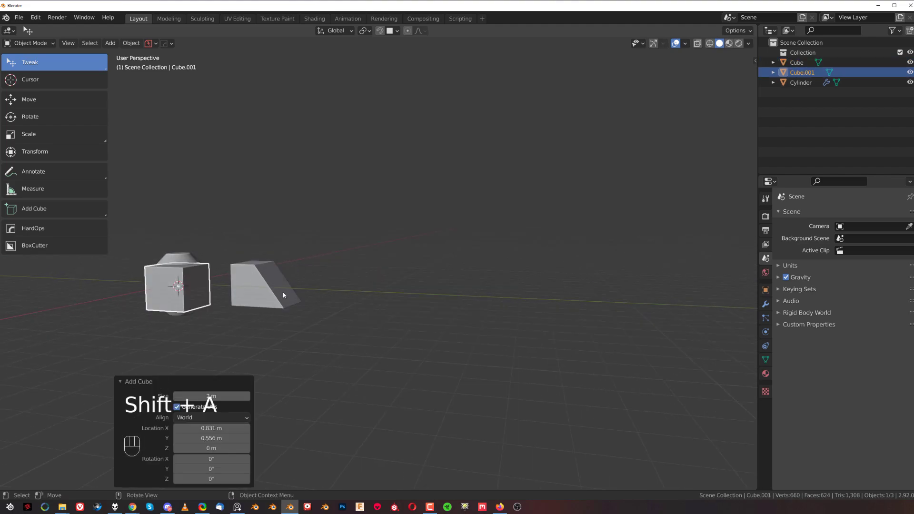
pyautogui.press('g')
pyautogui.click(508, 324)
pyautogui.scroll(2, 523, 329)
# Apply Edge Constrained Rotation with angle snapping to the new cube's +Y side face in right orthographic view, tilting its upper edge inward
pyautogui.press('Tab')
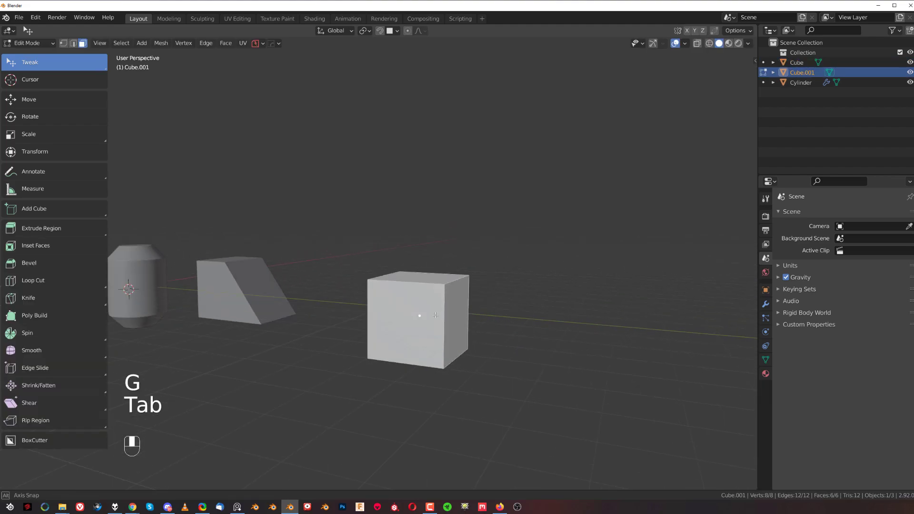
pyautogui.click(444, 316)
pyautogui.press('`')
pyautogui.press('KP_5')
pyautogui.keyDown('shift'); pyautogui.moveTo(469, 274); pyautogui.dragTo(431, 258, button='middle'); pyautogui.keyUp('shift')
pyautogui.scroll(5, 483, 267)
pyautogui.hotkey('alt', 'r')
pyautogui.press('ctrl')
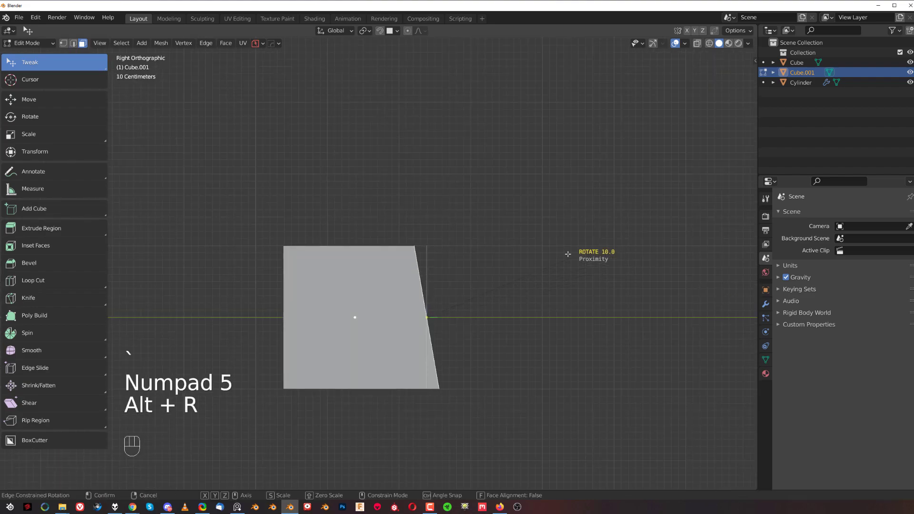
pyautogui.click(498, 210)
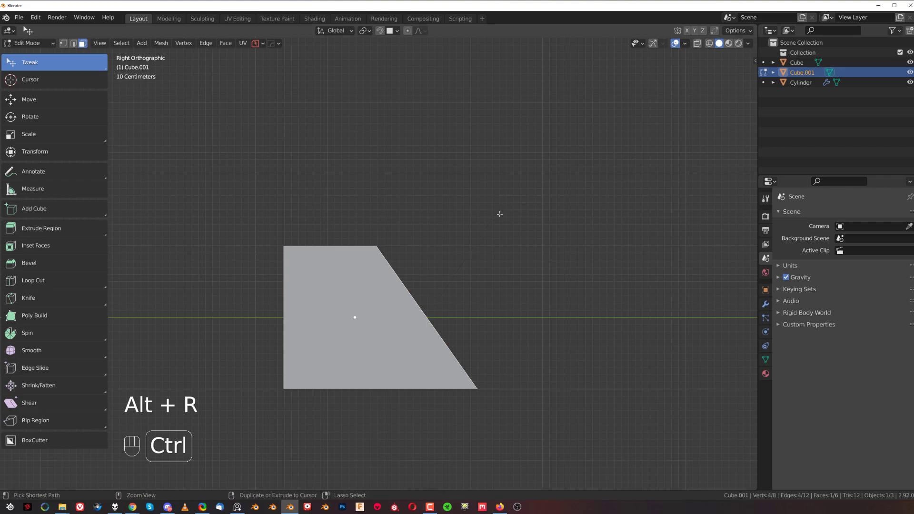
# Extrude the cube's sloped face about 2.38 m upward along global Z
pyautogui.moveTo(489, 283); pyautogui.dragTo(414, 286, button='middle')
pyautogui.press('`')
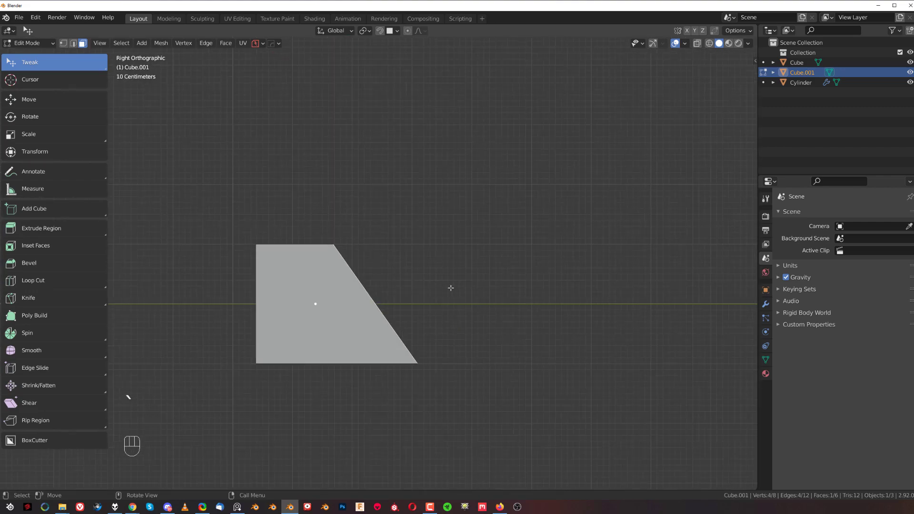
pyautogui.press('e')
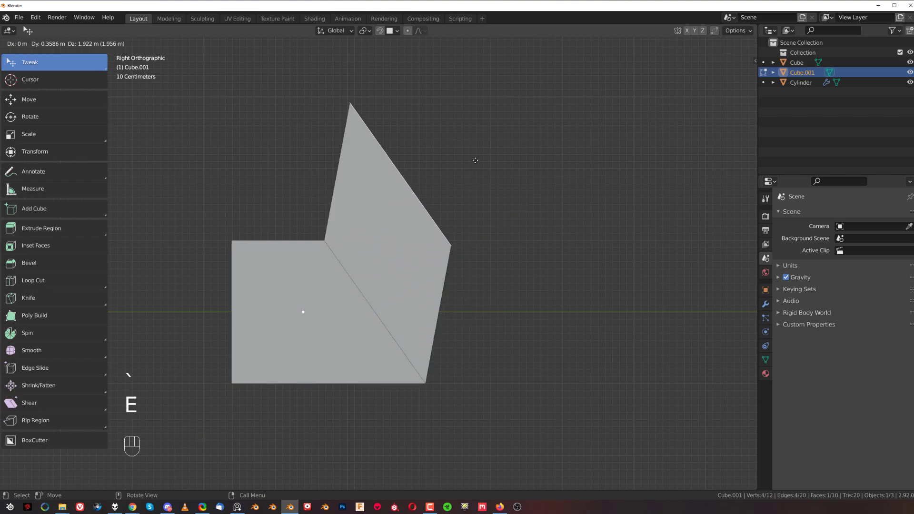
pyautogui.press('z')
pyautogui.click(460, 144)
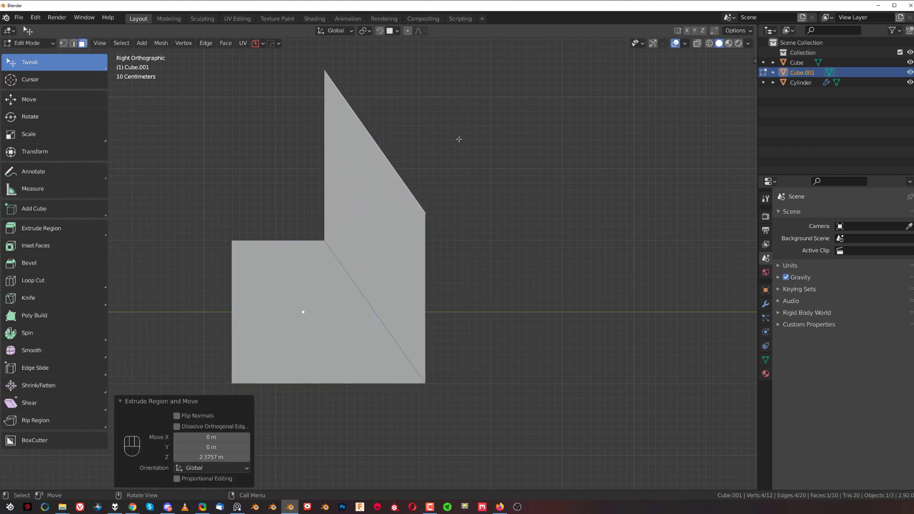
# Flatten the extruded end face by scaling it to 0 along Z
pyautogui.press('s')
pyautogui.press('z')
pyautogui.press('0')
pyautogui.click(460, 145)
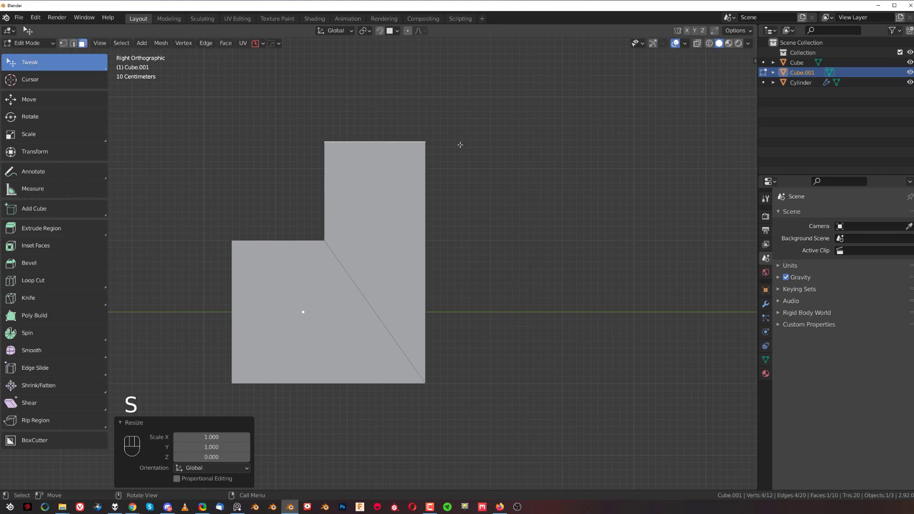
# Delete the extruded cube in Object Mode
pyautogui.scroll(-2, 464, 231)
pyautogui.press('Tab')
pyautogui.press('x')
pyautogui.scroll(2, 391, 238)
pyautogui.keyDown('shift'); pyautogui.moveTo(392, 239); pyautogui.dragTo(427, 250, button='middle'); pyautogui.keyUp('shift')
pyautogui.scroll(2, 427, 251)
pyautogui.click(428, 250)
pyautogui.press('Tab')
pyautogui.keyDown('shift'); pyautogui.moveTo(443, 293); pyautogui.dragTo(390, 311, button='middle'); pyautogui.keyUp('shift')
pyautogui.scroll(2, 390, 311)
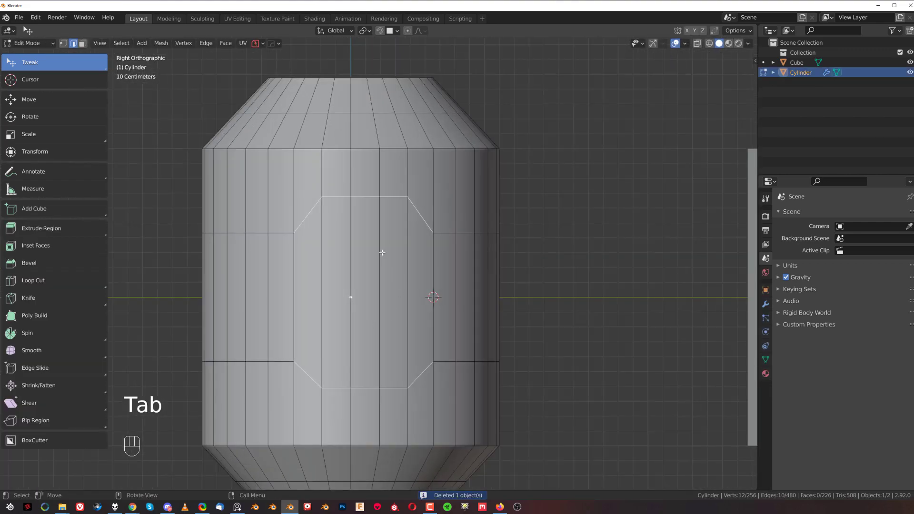
pyautogui.scroll(-8, 367, 222)
pyautogui.keyDown('shift'); pyautogui.moveTo(619, 238); pyautogui.dragTo(474, 263, button='middle'); pyautogui.keyUp('shift')
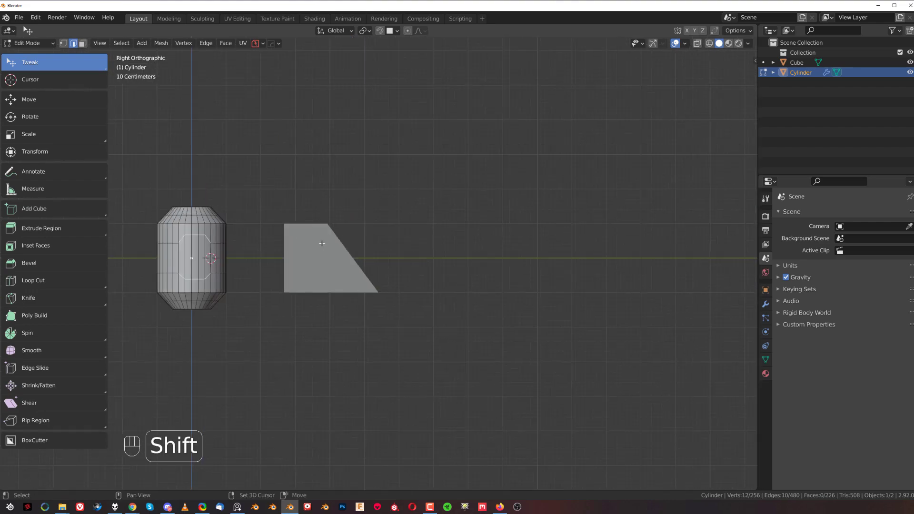
pyautogui.hotkey('shift', 'a')
pyautogui.press('Escape')
pyautogui.press('Tab')
# Add a 32-vertex cylinder with 1 m radius and 2 m depth, and move it beyond the sloped cube along Y
pyautogui.hotkey('shift', 'a')
pyautogui.moveTo(419, 248)
pyautogui.click(514, 320)
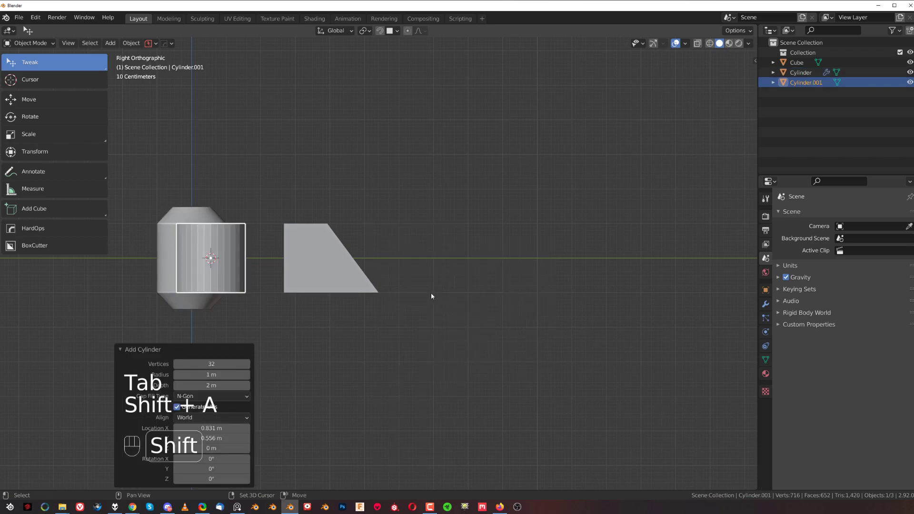
pyautogui.keyDown('shift'); pyautogui.moveTo(427, 287); pyautogui.dragTo(375, 304, button='middle'); pyautogui.keyUp('shift')
pyautogui.press('g')
pyautogui.click(506, 284)
pyautogui.keyDown('shift'); pyautogui.moveTo(506, 287); pyautogui.dragTo(461, 288, button='middle'); pyautogui.keyUp('shift')
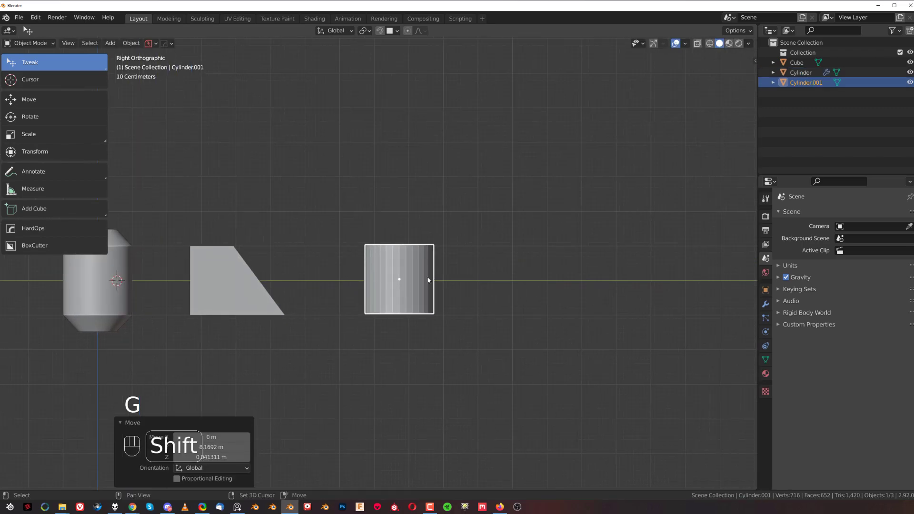
# Move the new cylinder's top face about 1.6 m along Y in right orthographic view to slant the cylinder
pyautogui.scroll(1, 439, 252)
pyautogui.moveTo(431, 255); pyautogui.dragTo(426, 294, button='middle')
pyautogui.press('Tab')
pyautogui.press('Tab')
pyautogui.click(417, 270)
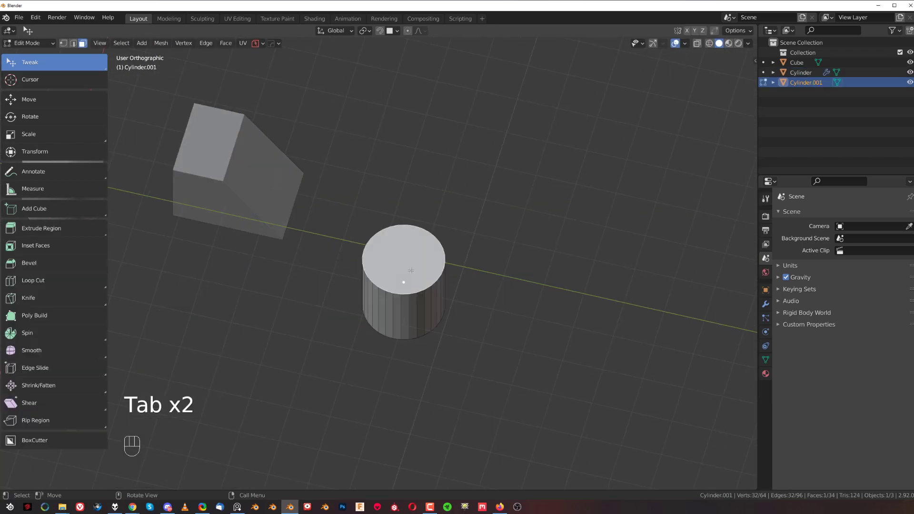
pyautogui.press('`')
pyautogui.scroll(1, 449, 277)
pyautogui.press('g')
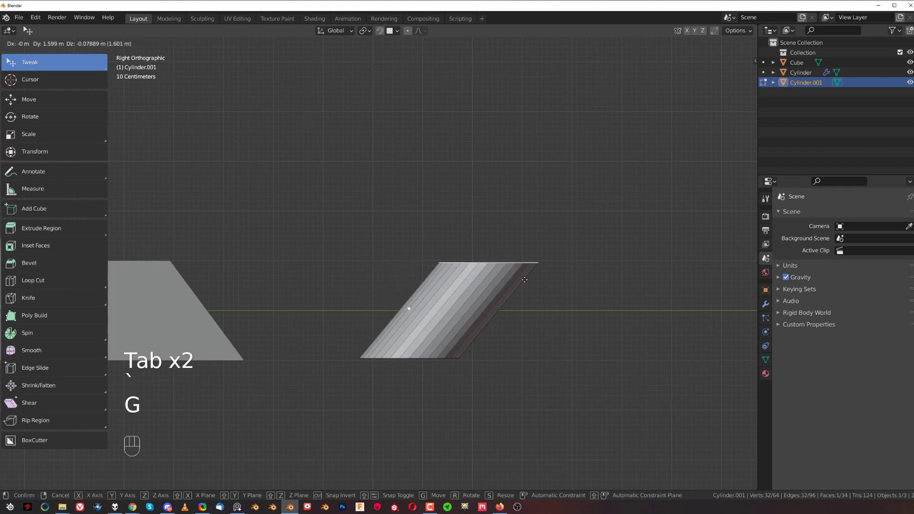
pyautogui.click(524, 281)
# Add one edge loop around the middle of the slanted cylinder
pyautogui.keyDown('shift'); pyautogui.moveTo(480, 305); pyautogui.dragTo(427, 271, button='middle'); pyautogui.keyUp('shift')
pyautogui.scroll(3, 428, 271)
pyautogui.press('Tab')
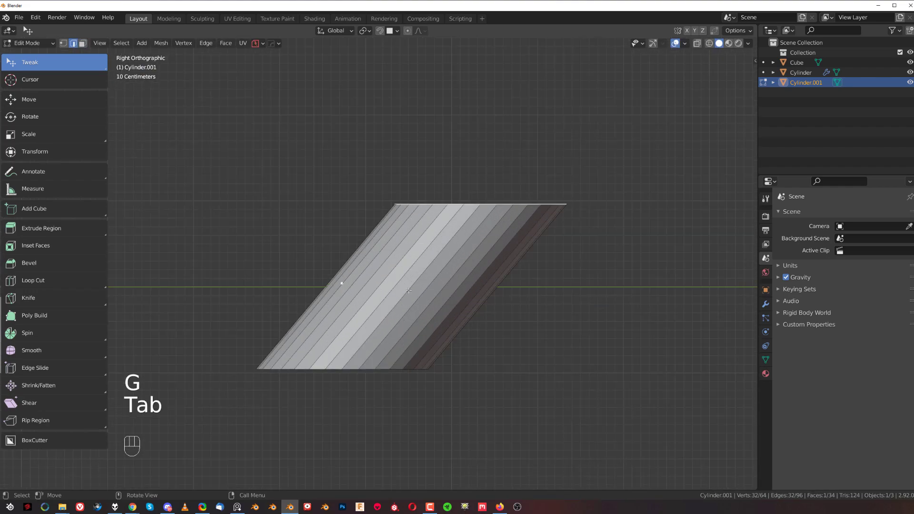
pyautogui.hotkey('ctrl', 'r')
pyautogui.click(409, 289)
pyautogui.scroll(2, 411, 287)
# Edge-slide two separate edges of the middle loop along the cylinder, one upward and the other downward by a factor of 0.139
pyautogui.press('Tab')
pyautogui.click(415, 295)
pyautogui.press('g')
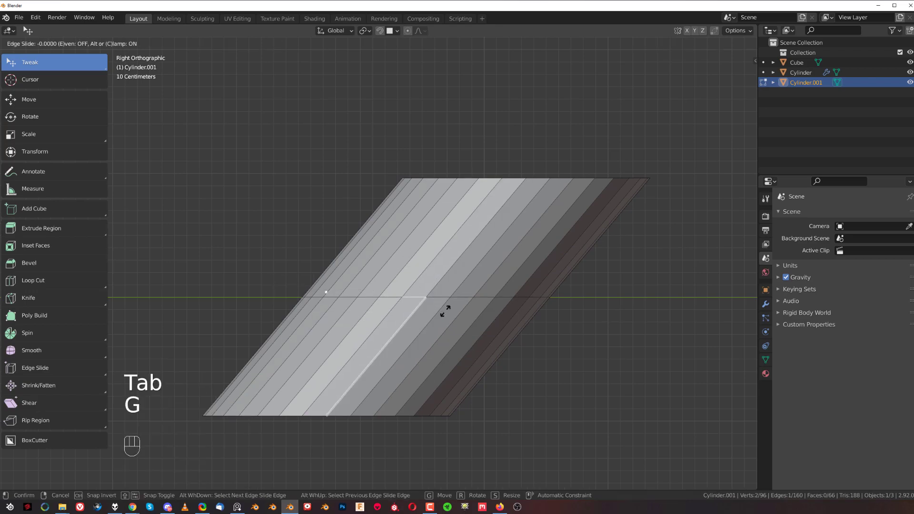
pyautogui.click(446, 311)
pyautogui.press('g')
pyautogui.click(518, 311)
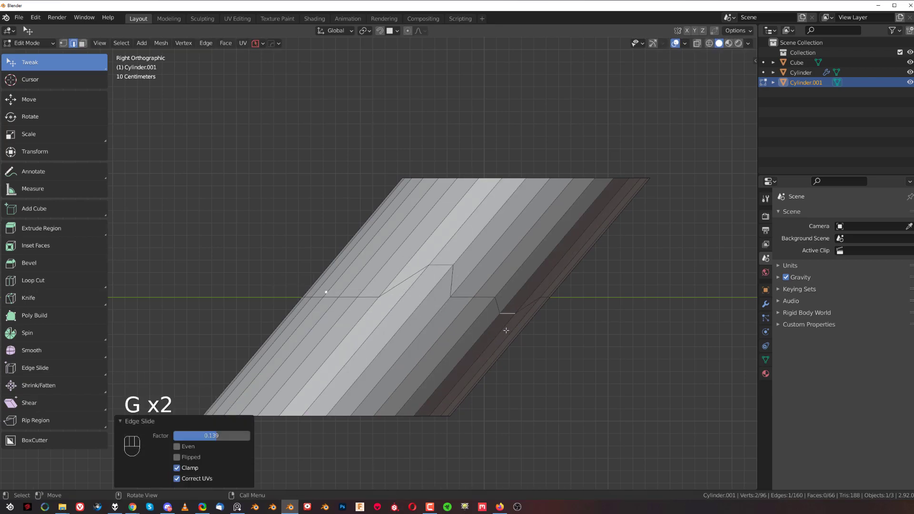
# Sharpen the slanted cylinder in Object Mode with HardOps Sharpen, using 30° sharpness and 60° auto smooth
pyautogui.scroll(-4, 491, 305)
pyautogui.press('Tab')
pyautogui.scroll(2, 489, 291)
pyautogui.moveTo(484, 258); pyautogui.dragTo(501, 275, button='middle')
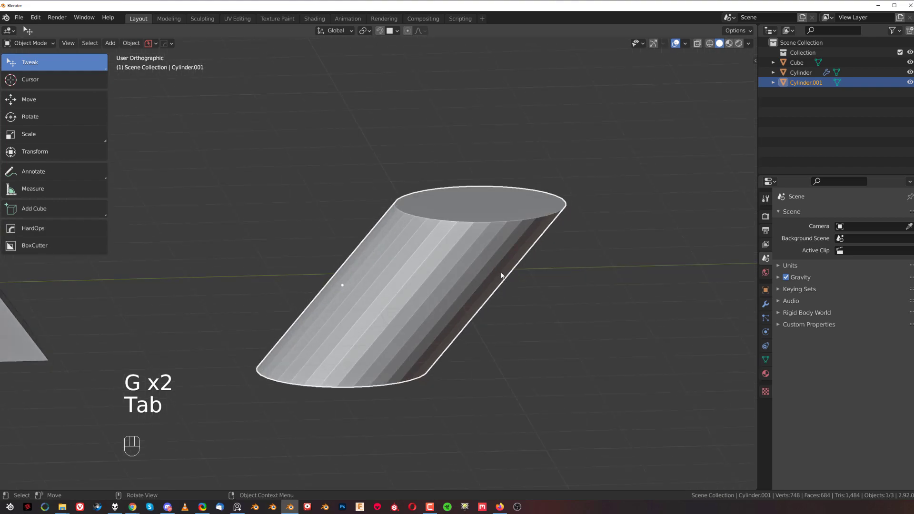
pyautogui.press('q')
pyautogui.click(500, 274)
# Select the uneven middle edge loop of the slanted cylinder in right orthographic view
pyautogui.press('`')
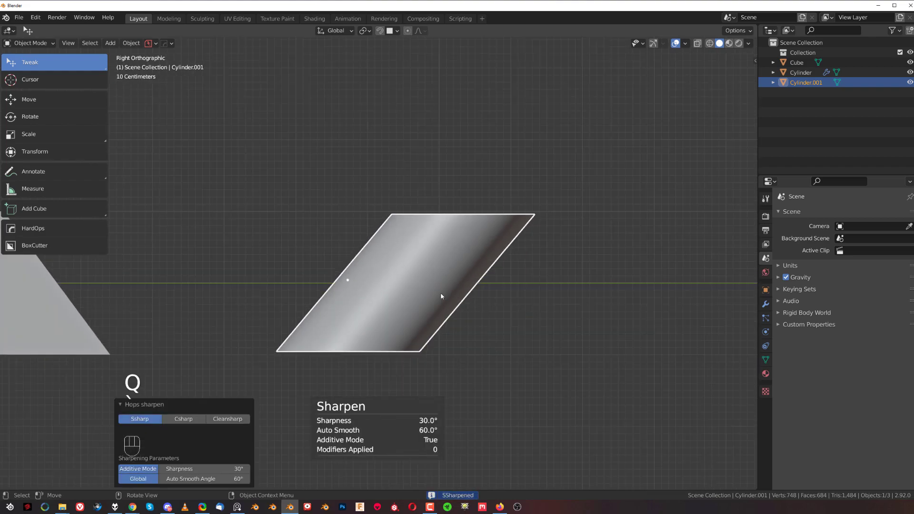
pyautogui.press('Tab')
pyautogui.keyDown('alt'); pyautogui.click(450, 294); pyautogui.keyUp('alt')
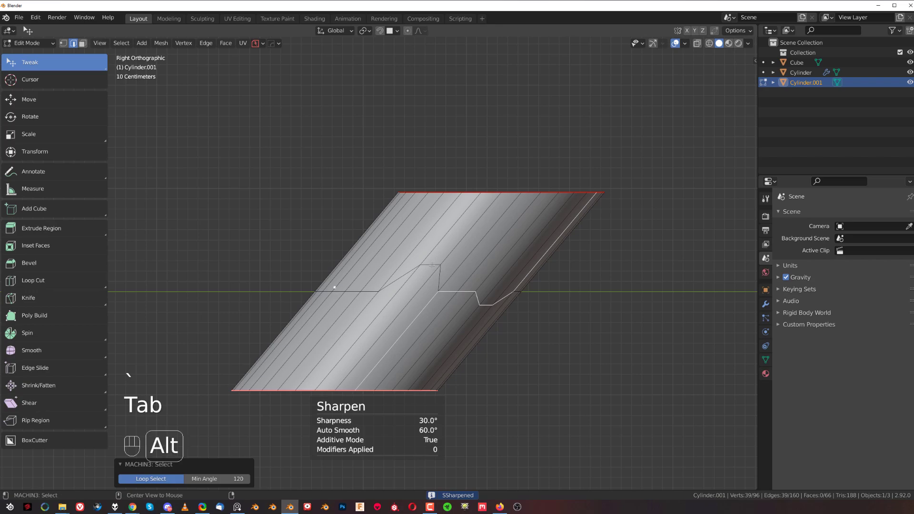
pyautogui.keyDown('alt'); pyautogui.click(432, 265); pyautogui.keyUp('alt')
pyautogui.keyDown('shift'); pyautogui.moveTo(549, 303); pyautogui.dragTo(508, 297, button='middle'); pyautogui.keyUp('shift')
# Try to flatten the uneven edge loop by scaling it to 0 along Z, and undo the scaling
pyautogui.press('s')
pyautogui.click(508, 296)
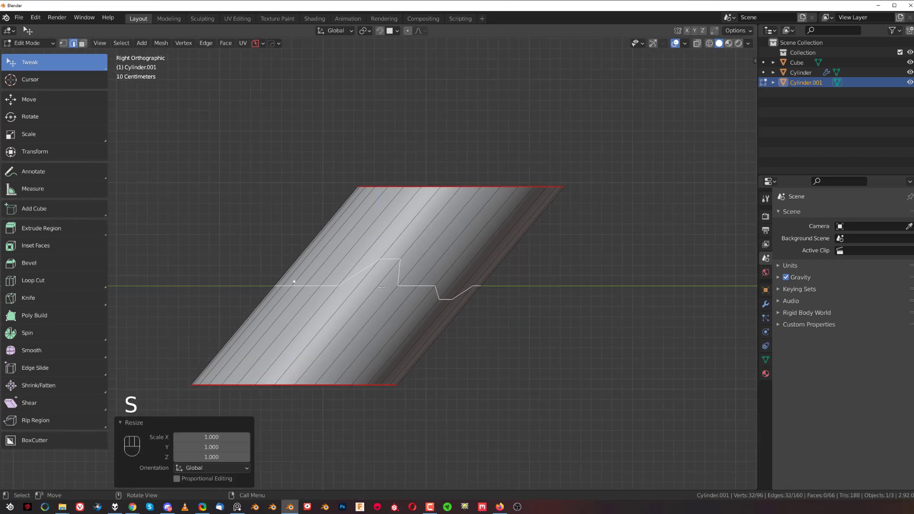
pyautogui.press('s')
pyautogui.press('z')
pyautogui.press('0')
pyautogui.press('Return')
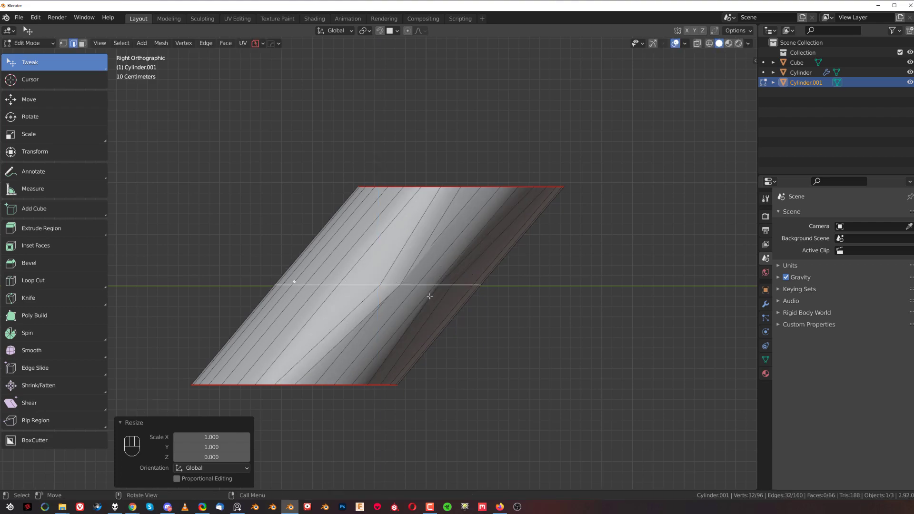
pyautogui.hotkey('ctrl', 'z')
# Straighten the uneven loop into a tilted line along the cylinder's edges with Edge Constrained Zero Scaling
pyautogui.scroll(1, 387, 264)
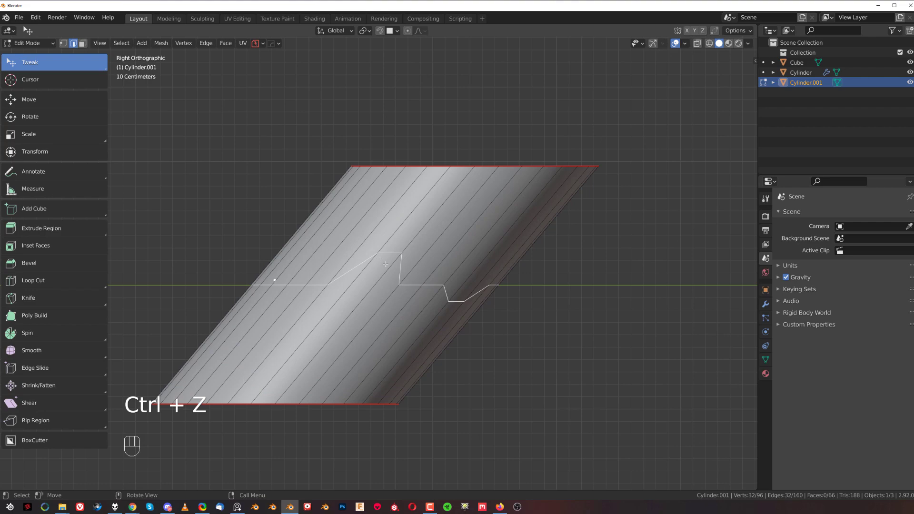
pyautogui.hotkey('alt', 'r')
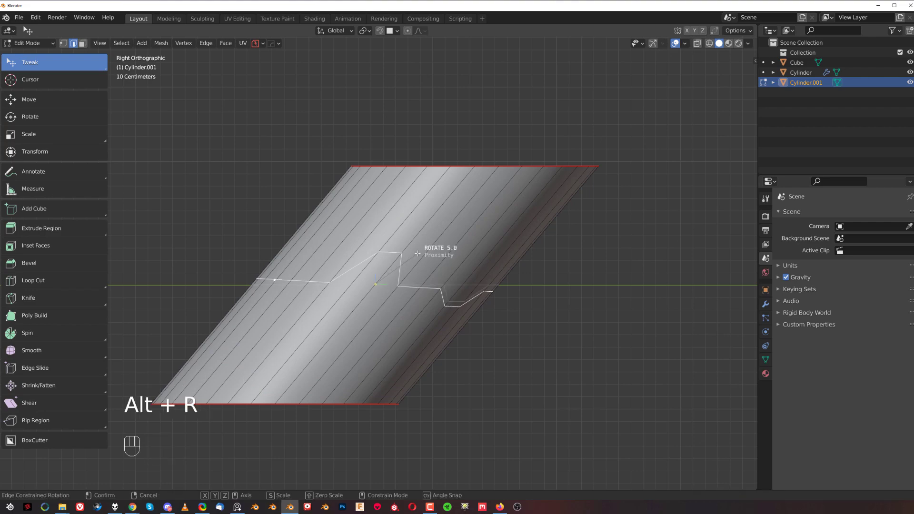
pyautogui.click(398, 239)
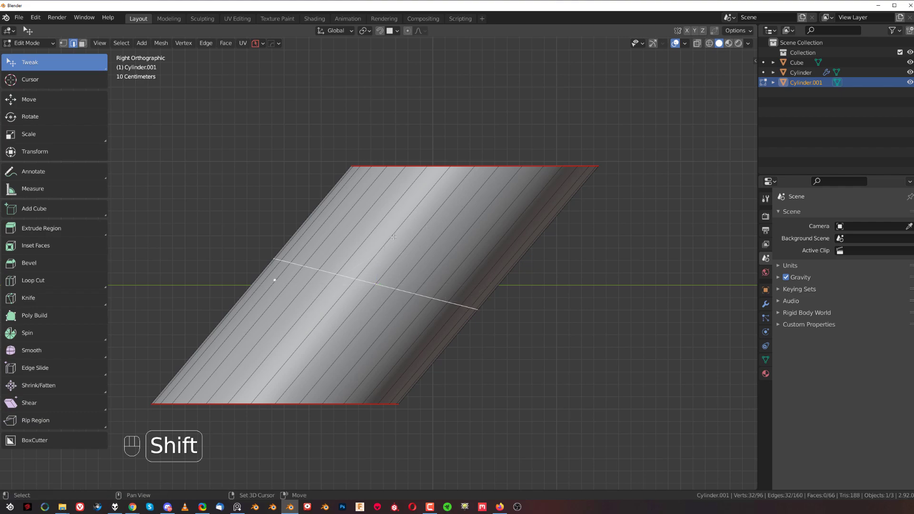
# Run the edge-constrained tool on the straightened loop again, trying rotation and zero scaling, and leave the loop horizontal
pyautogui.hotkey('alt', 'r')
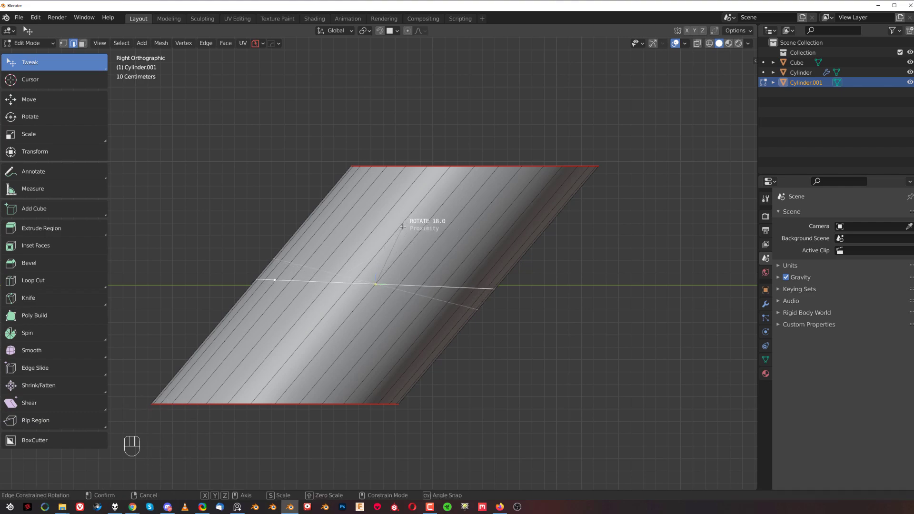
pyautogui.press('shift')
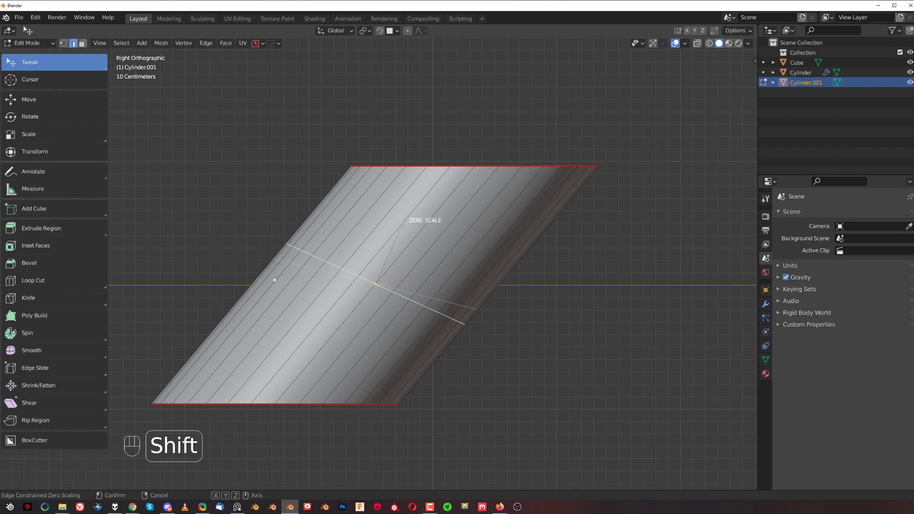
pyautogui.click(403, 225)
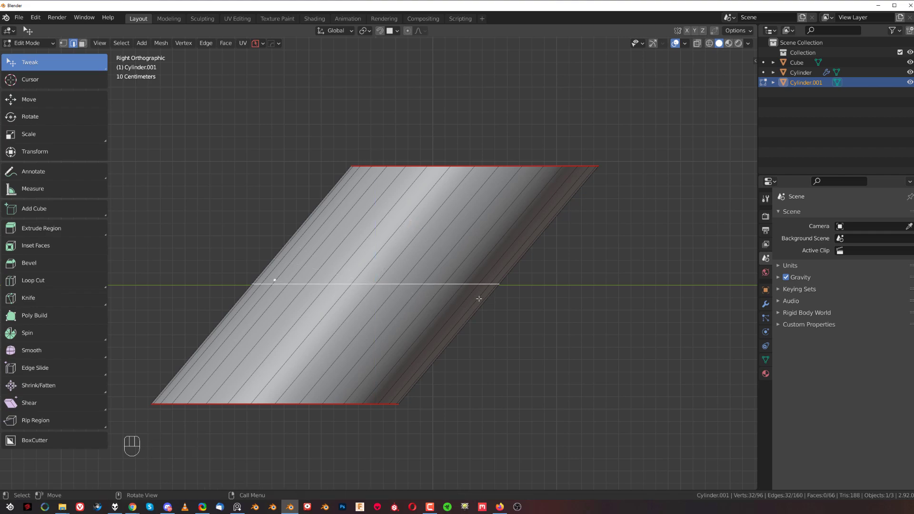
# Undo the last edge-constrained edits to restore the uneven middle loop
pyautogui.scroll(-4, 427, 290)
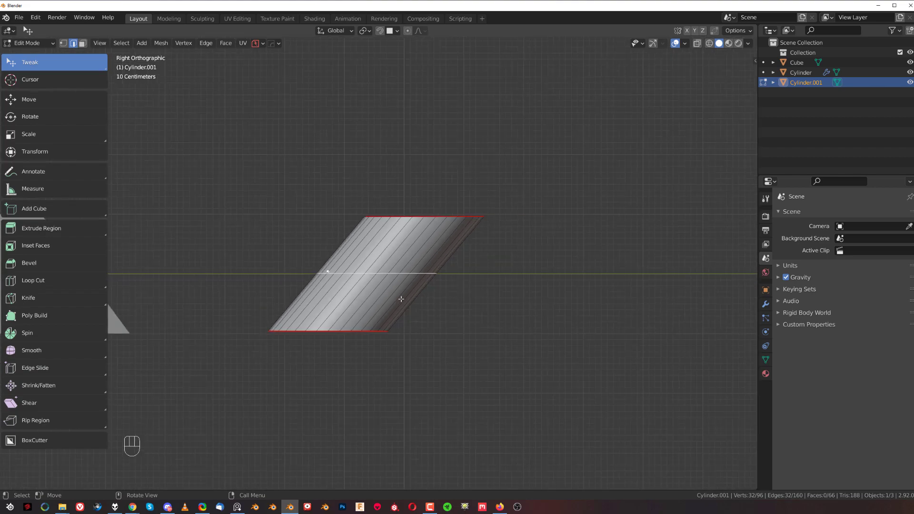
pyautogui.scroll(4, 389, 299)
pyautogui.hotkey('ctrl', 'z')
pyautogui.hotkey('ctrl', 'z')
pyautogui.hotkey('ctrl', 'z')
pyautogui.hotkey('ctrl', 'z')
# Straighten the uneven middle loop with Edge Constrained Zero Scaling, and level it horizontally with a second edge-constrained pass
pyautogui.press('r')
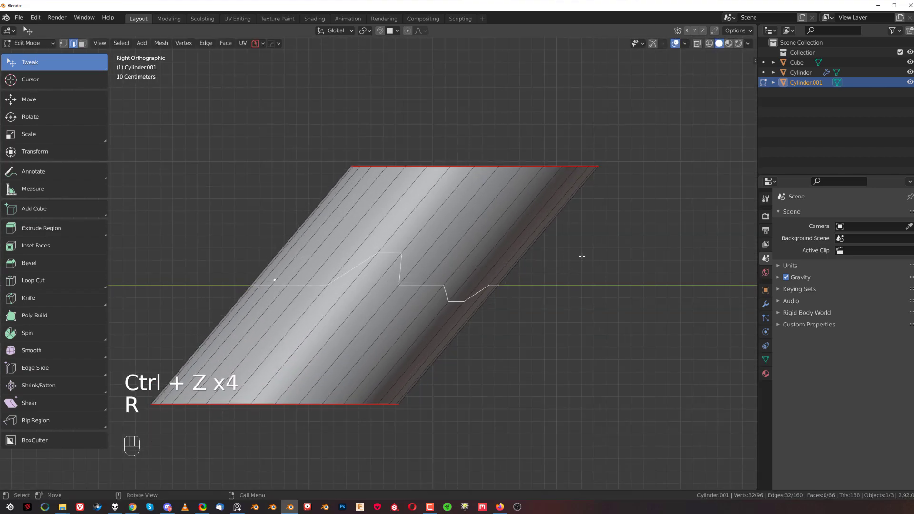
pyautogui.hotkey('alt', 'r')
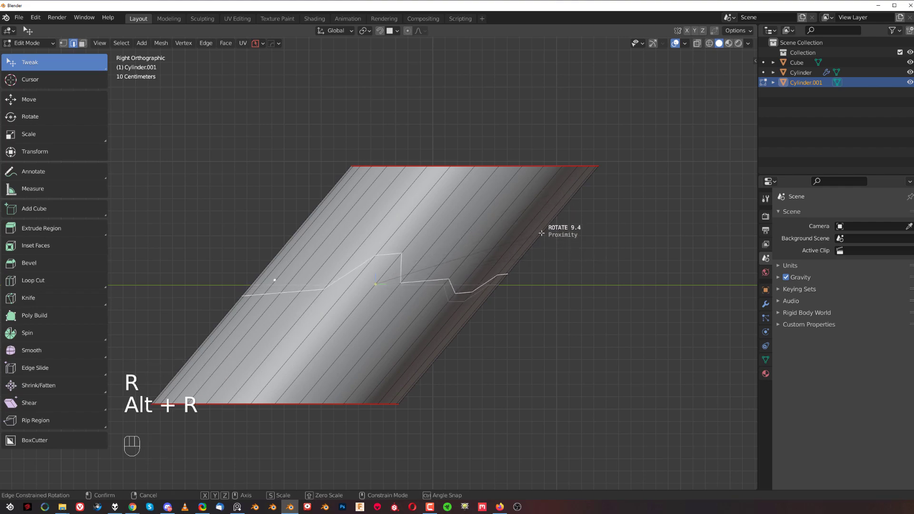
pyautogui.press('shift')
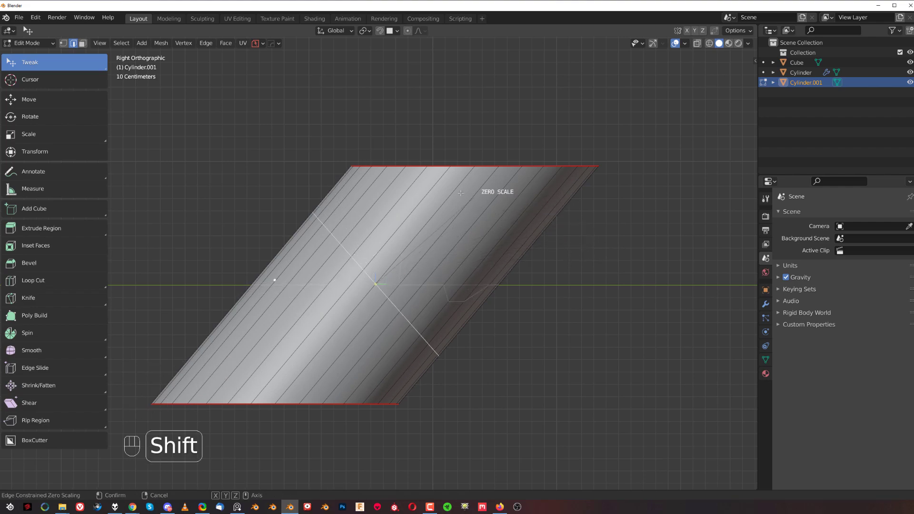
pyautogui.click(442, 192)
pyautogui.hotkey('alt', 'r')
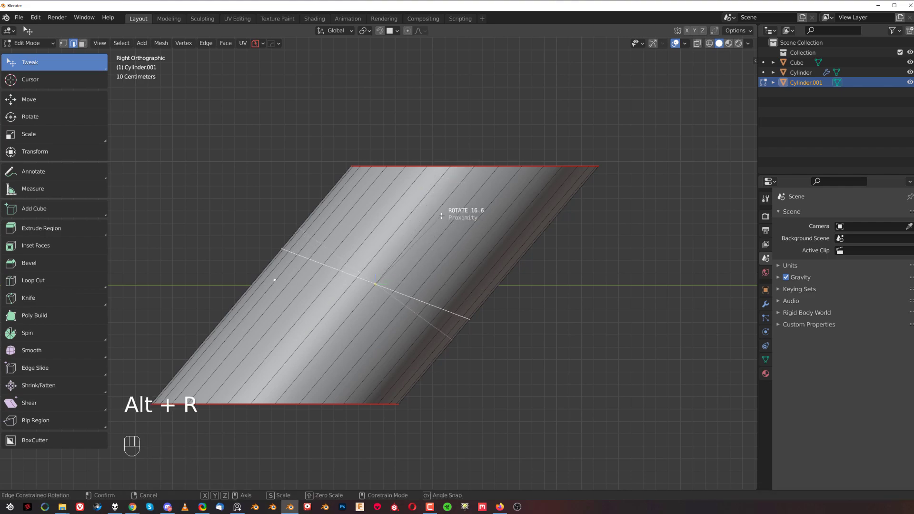
pyautogui.press('shift')
pyautogui.click(443, 215)
# Add four evenly spaced loop cuts to the upper half of the slanted cylinder, without sliding them
pyautogui.scroll(-2, 355, 259)
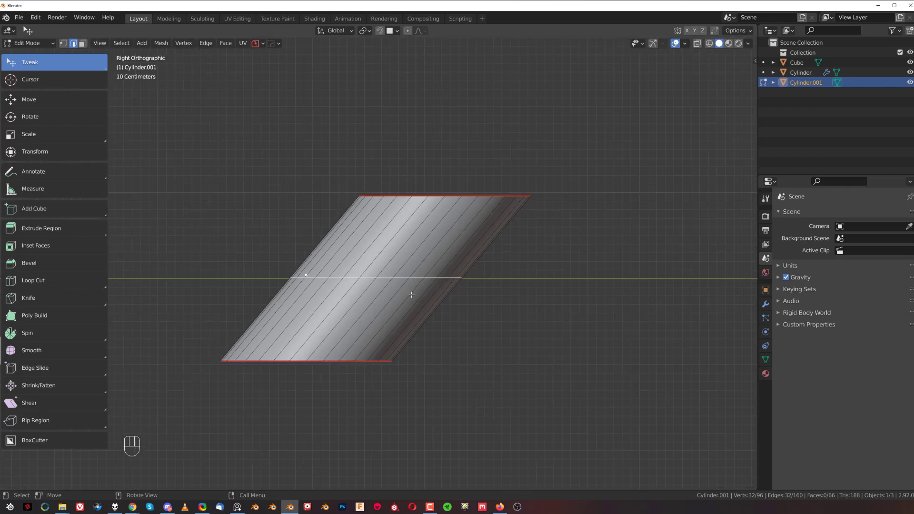
pyautogui.moveTo(412, 294); pyautogui.dragTo(361, 288, button='middle')
pyautogui.press('`')
pyautogui.scroll(-4, 396, 309)
pyautogui.keyDown('shift'); pyautogui.moveTo(272, 303); pyautogui.dragTo(481, 310, button='middle'); pyautogui.keyUp('shift')
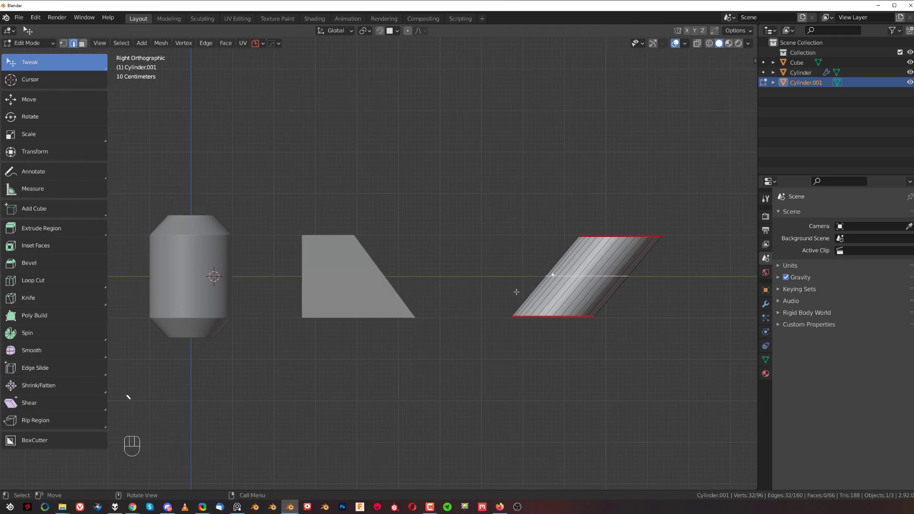
pyautogui.keyDown('shift'); pyautogui.moveTo(535, 292); pyautogui.dragTo(300, 291, button='middle'); pyautogui.keyUp('shift')
pyautogui.scroll(3, 395, 293)
pyautogui.scroll(2, 448, 283)
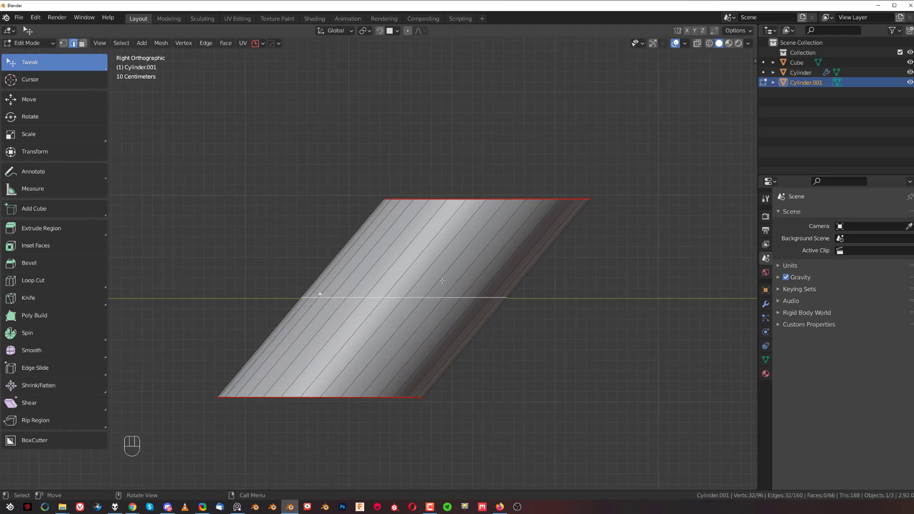
pyautogui.hotkey('ctrl', 'r')
pyautogui.scroll(3, 437, 275)
pyautogui.click(528, 275)
pyautogui.rightClick(527, 275)
pyautogui.scroll(2, 386, 253)
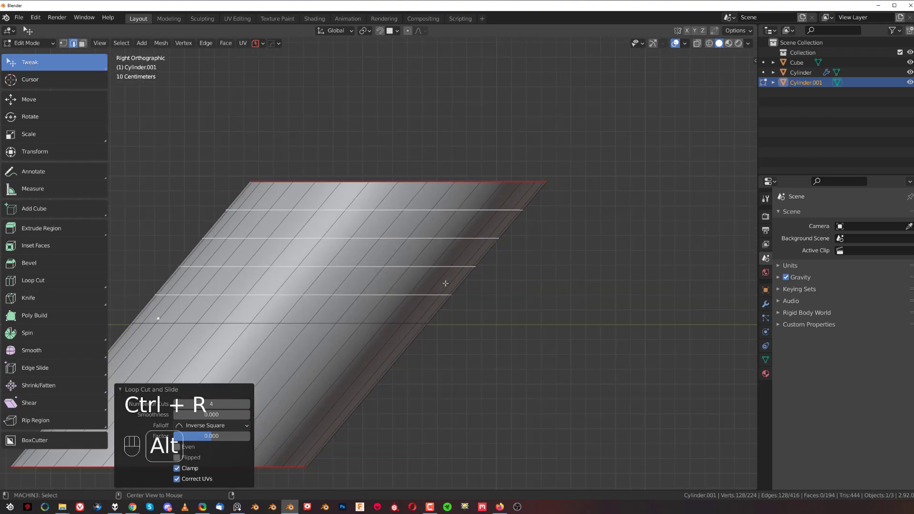
# Tilt the two uppermost new loops one at a time with Edge Constrained Rotation, giving the second a steeper slope than the first
pyautogui.hotkey('alt', 'r')
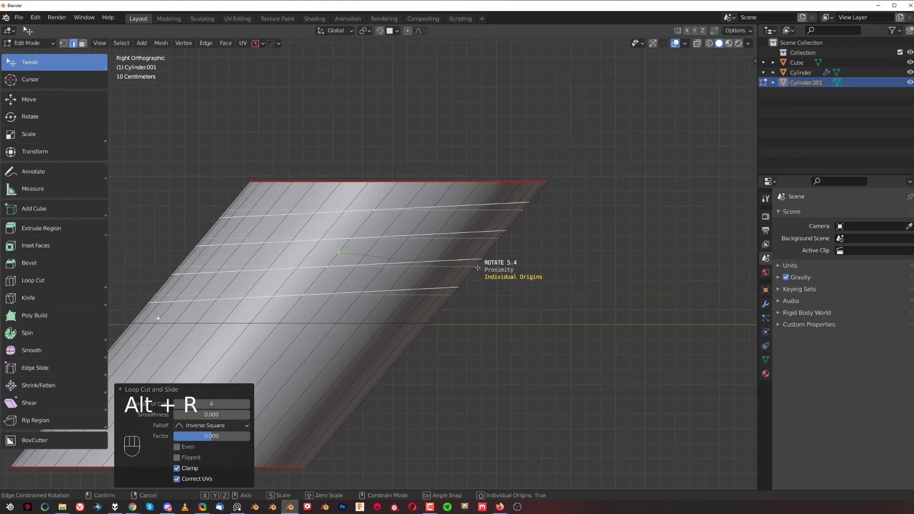
pyautogui.rightClick(486, 262)
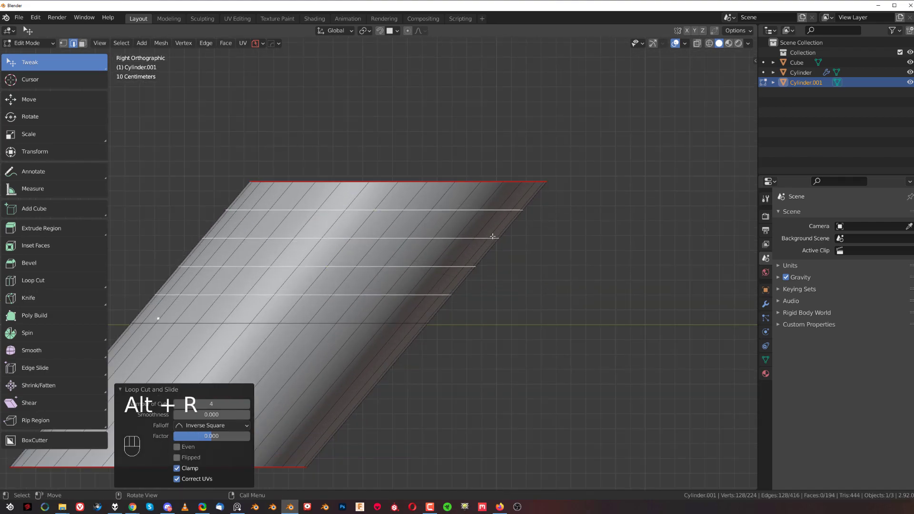
pyautogui.keyDown('alt'); pyautogui.click(466, 206); pyautogui.keyUp('alt')
pyautogui.keyDown('alt'); pyautogui.click(472, 211); pyautogui.keyUp('alt')
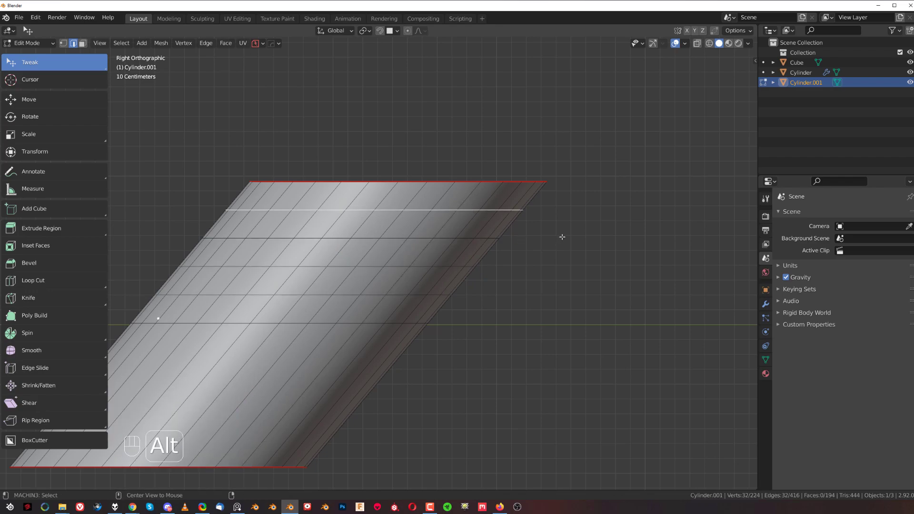
pyautogui.hotkey('alt', 'r')
pyautogui.click(452, 245)
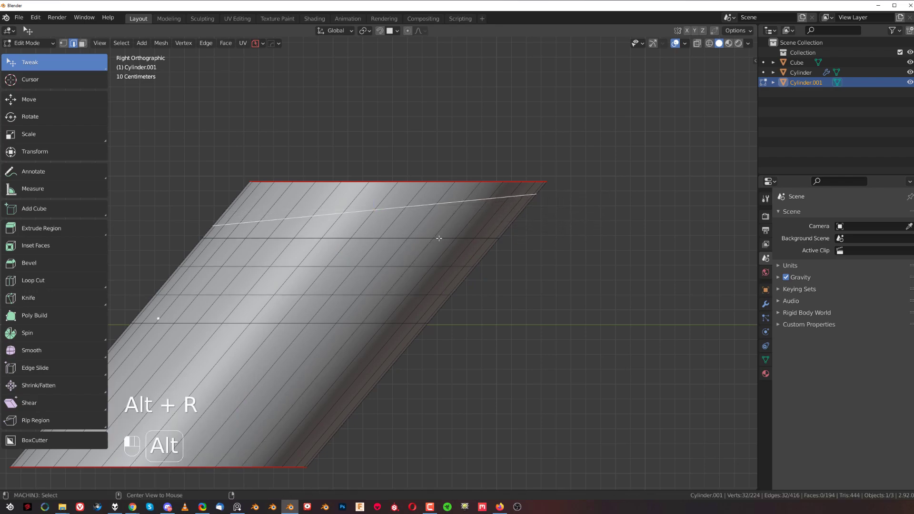
pyautogui.hotkey('alt', 'r')
pyautogui.click(534, 242)
# Tilt the third new loop by about 33 degrees with Edge Constrained Rotation, and rotate the fourth loop to a similar slope
pyautogui.keyDown('alt'); pyautogui.click(403, 265); pyautogui.keyUp('alt')
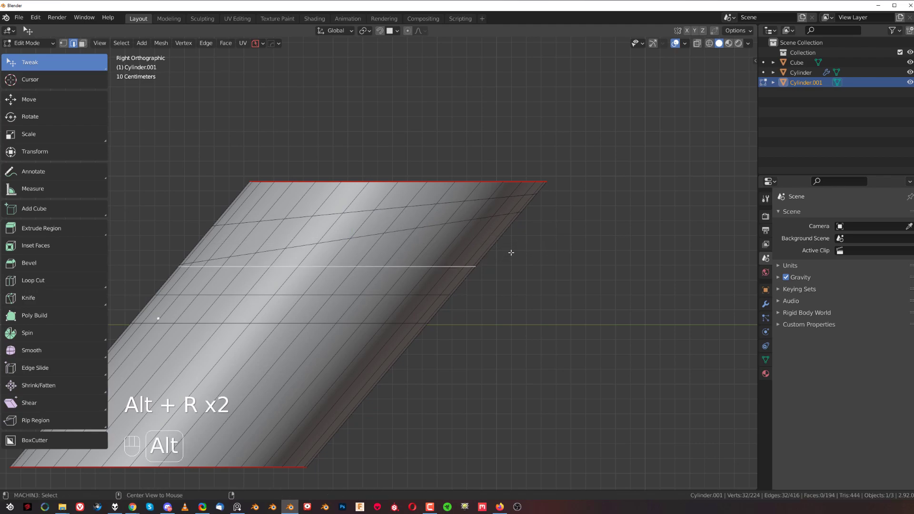
pyautogui.hotkey('alt', 'r')
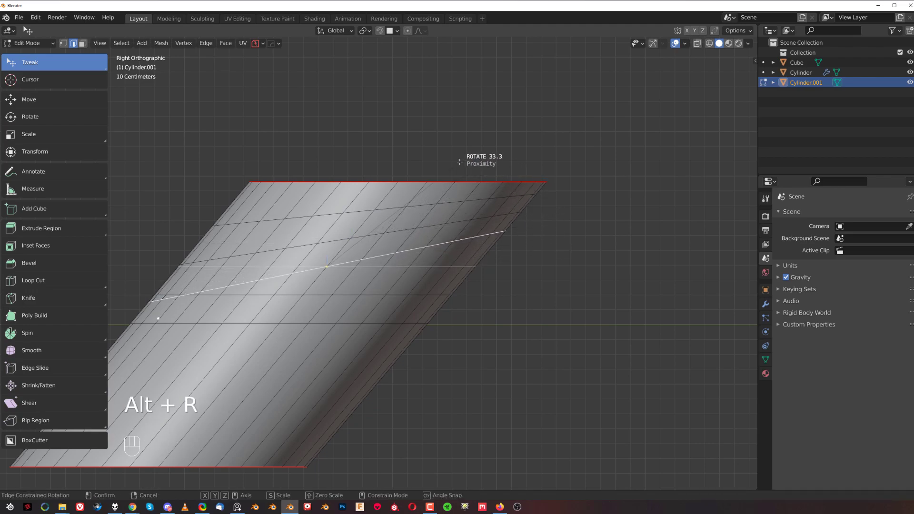
pyautogui.click(459, 162)
pyautogui.keyDown('alt'); pyautogui.click(373, 295); pyautogui.keyUp('alt')
pyautogui.hotkey('alt', 'r')
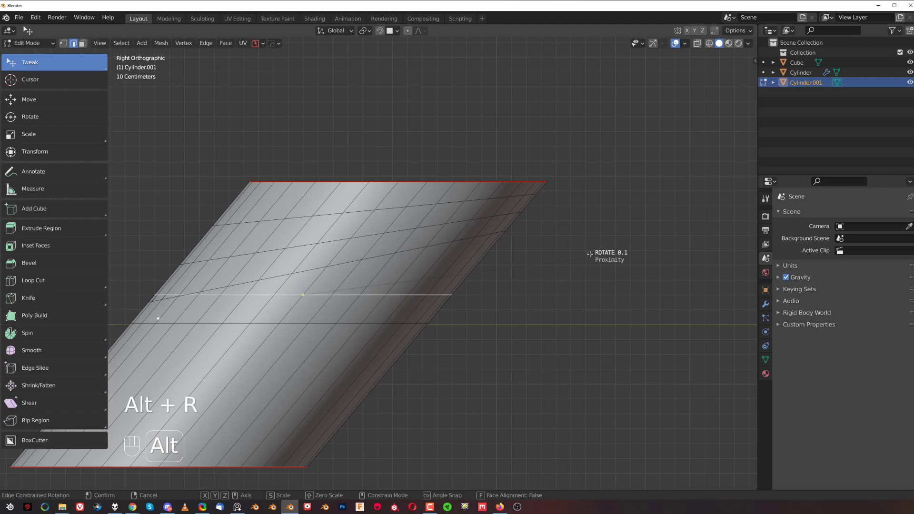
pyautogui.click(420, 134)
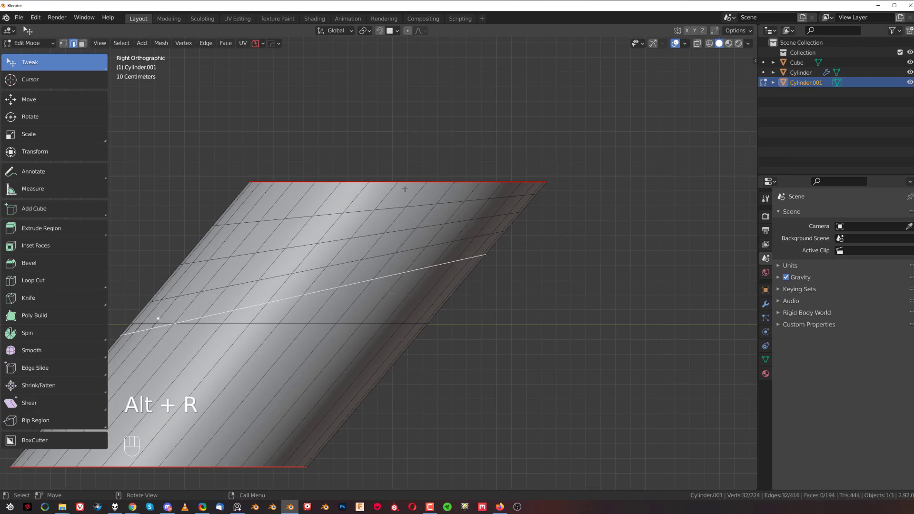
# Select all four tilted loops and straighten them parallel to each other with Edge Constrained Zero Scaling about individual origins
pyautogui.keyDown('shift'); pyautogui.moveTo(560, 239); pyautogui.dragTo(448, 265, button='middle'); pyautogui.keyUp('shift')
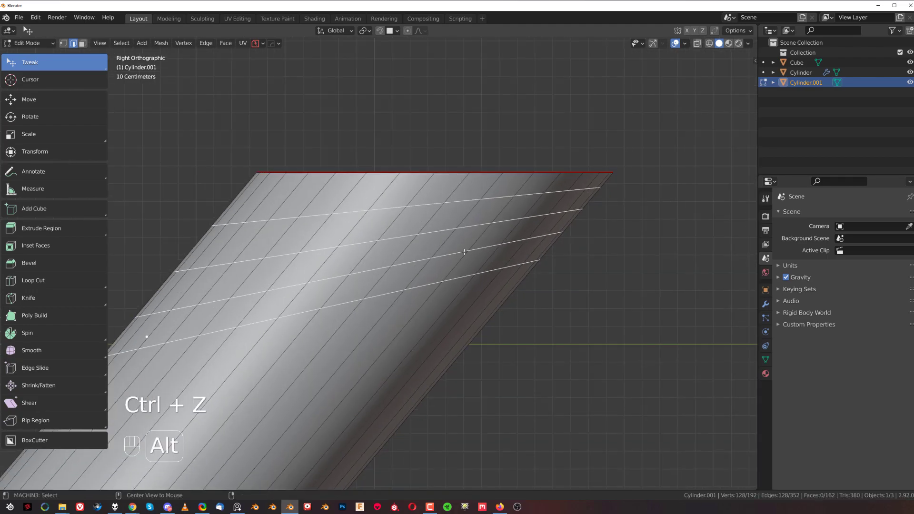
pyautogui.hotkey('alt', 'r')
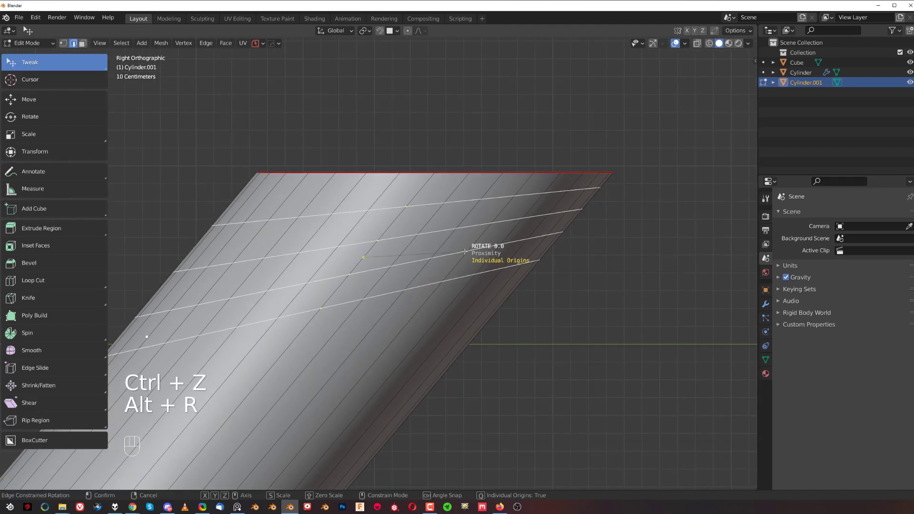
pyautogui.press('shift')
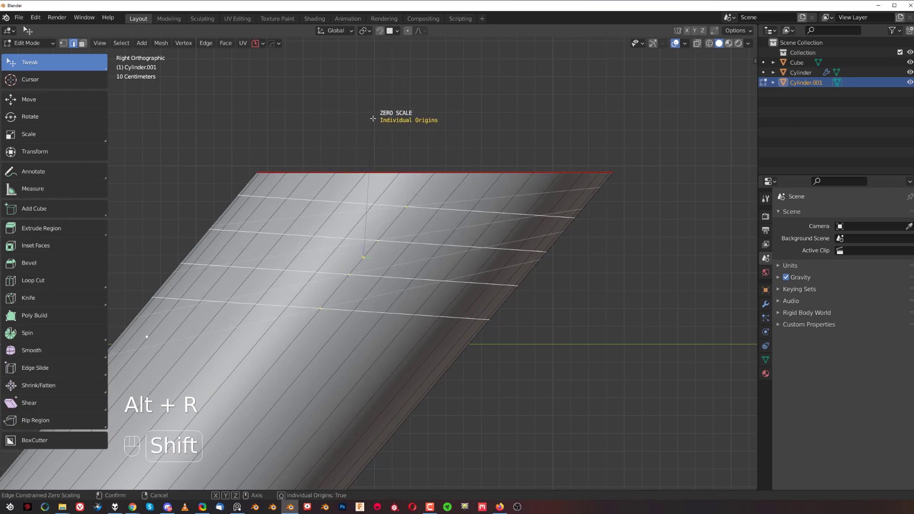
pyautogui.press('shift')
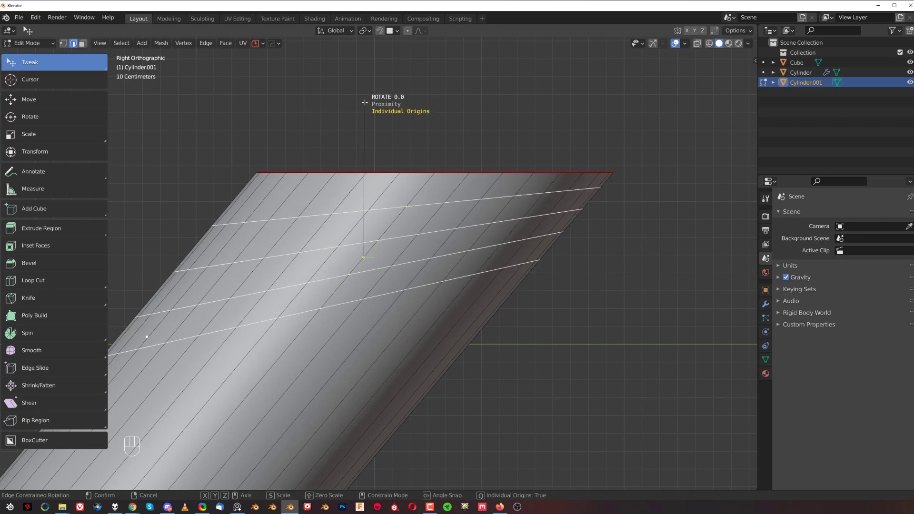
pyautogui.press('r')
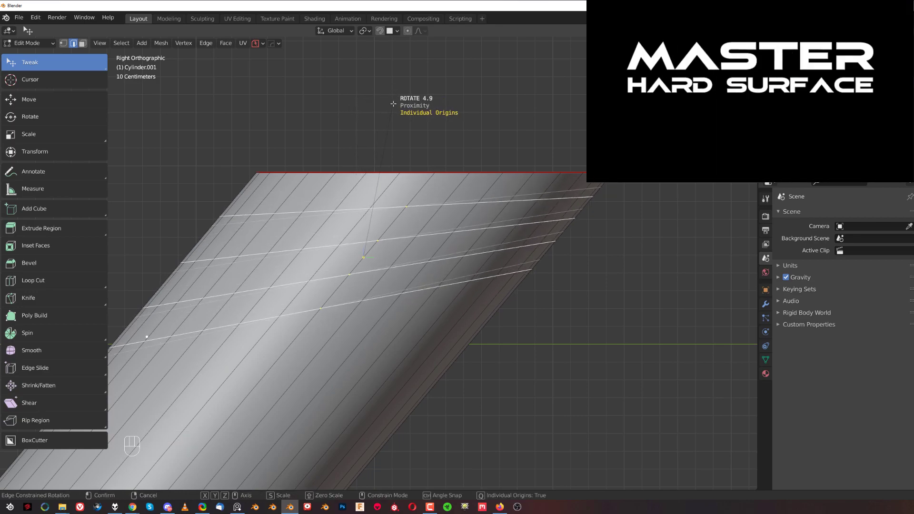
pyautogui.click(371, 100)
# Level the four selected loops horizontally with Edge Constrained Zero Scaling along local Z about individual origins
pyautogui.hotkey('alt', 'e')
pyautogui.hotkey('alt', 'e')
pyautogui.hotkey('alt', 'r')
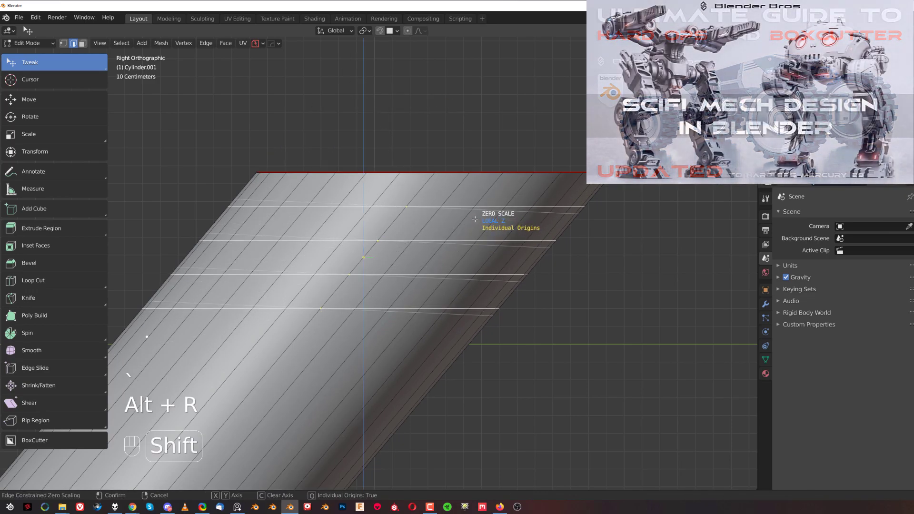
pyautogui.keyDown('shift'); pyautogui.click(487, 208); pyautogui.keyUp('shift')
# Switch to Object Mode and look over the capsule, the slanted block and the slanted cylinder in perspective view
pyautogui.press('Tab')
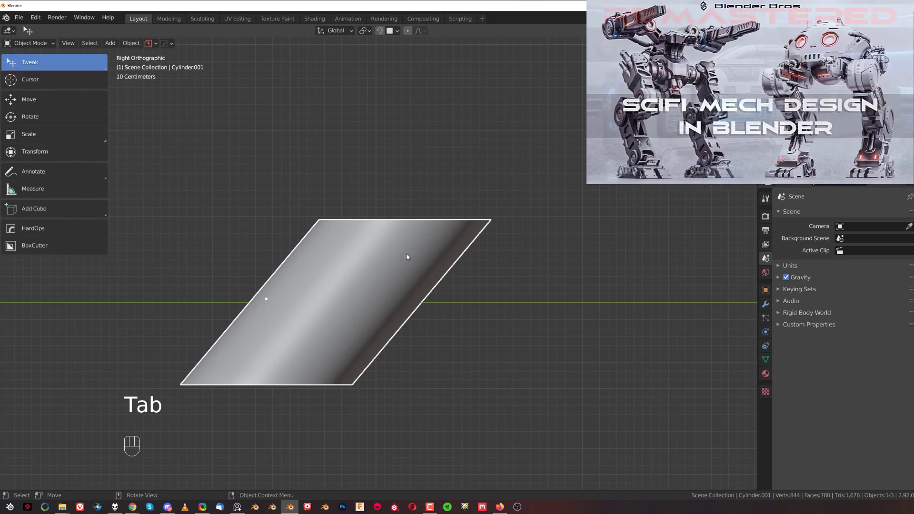
pyautogui.press('Tab')
pyautogui.scroll(-4, 329, 275)
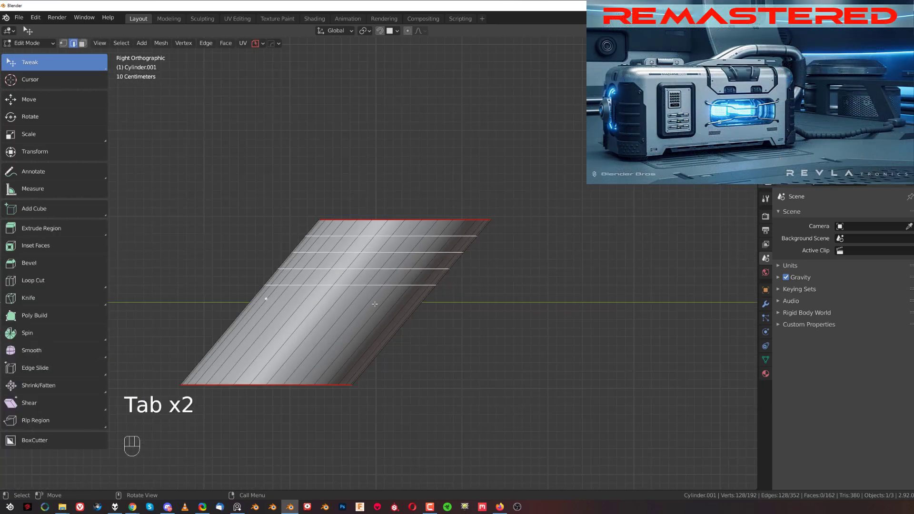
pyautogui.keyDown('shift'); pyautogui.moveTo(329, 275); pyautogui.dragTo(567, 319, button='middle'); pyautogui.keyUp('shift')
pyautogui.scroll(2, 400, 269)
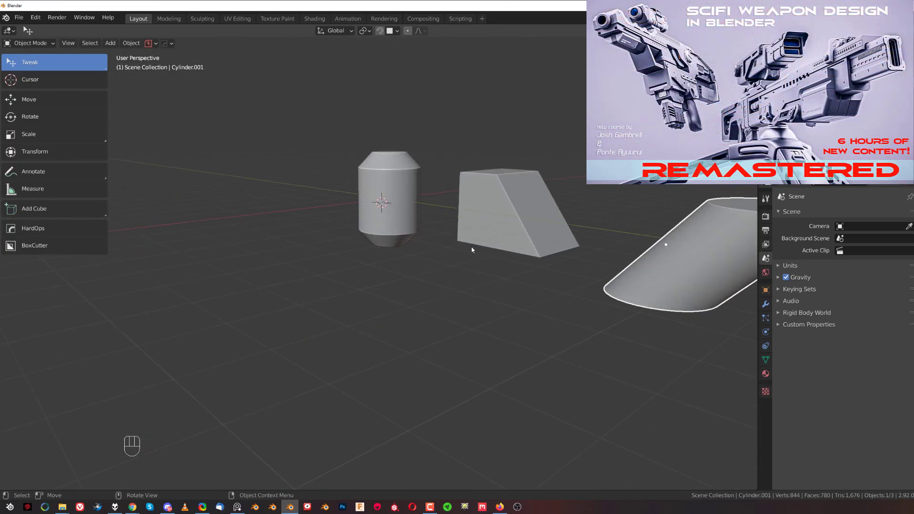
pyautogui.moveTo(471, 249); pyautogui.dragTo(482, 267, button='middle')
pyautogui.keyDown('shift'); pyautogui.moveTo(482, 268); pyautogui.dragTo(339, 284, button='middle'); pyautogui.keyUp('shift')
pyautogui.moveTo(420, 252); pyautogui.dragTo(460, 228, button='middle')
pyautogui.keyDown('shift'); pyautogui.moveTo(365, 292); pyautogui.dragTo(439, 288, button='middle'); pyautogui.keyUp('shift')
pyautogui.scroll(3, 457, 305)
pyautogui.keyDown('shift'); pyautogui.moveTo(512, 294); pyautogui.dragTo(452, 303, button='middle'); pyautogui.keyUp('shift')
pyautogui.scroll(-1, 429, 297)
pyautogui.scroll(-2, 429, 295)
pyautogui.scroll(2, 496, 304)
pyautogui.keyDown('shift'); pyautogui.moveTo(524, 285); pyautogui.dragTo(472, 264, button='middle'); pyautogui.keyUp('shift')
pyautogui.scroll(-2, 439, 268)
pyautogui.scroll(2, 445, 270)
pyautogui.scroll(-2, 472, 265)
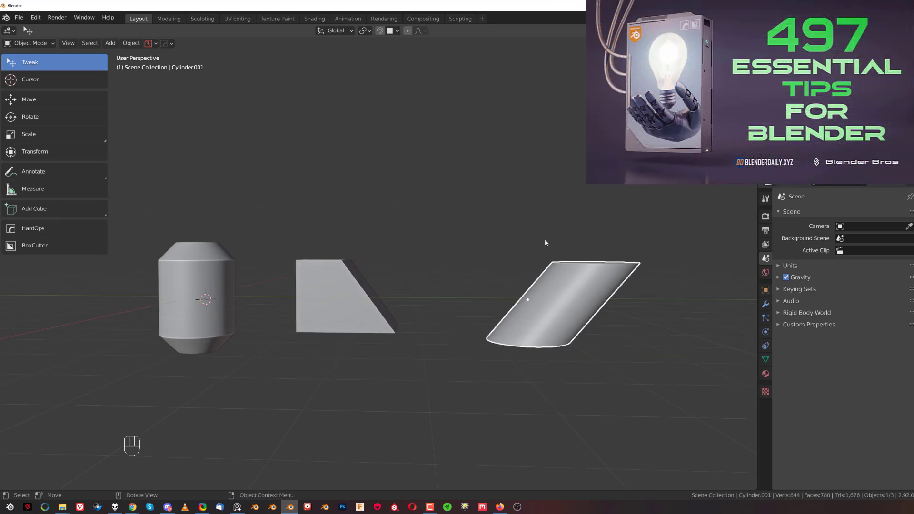